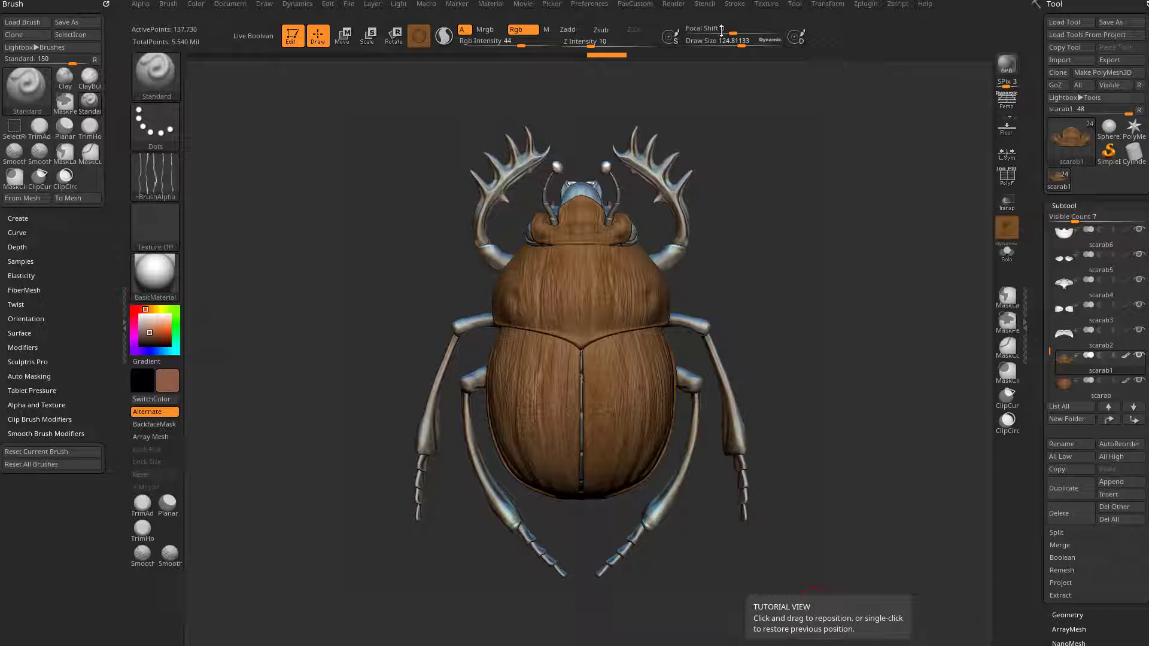
- Dock the Zplugin palette in the left tray and expand the ZBrush Compositor options
left_click(874, 6)
mouse_move(860, 18)
left_mouse_down()
mouse_move(72, 24)
mouse_move(34, 98)
left_mouse_up()
left_click(36, 309)
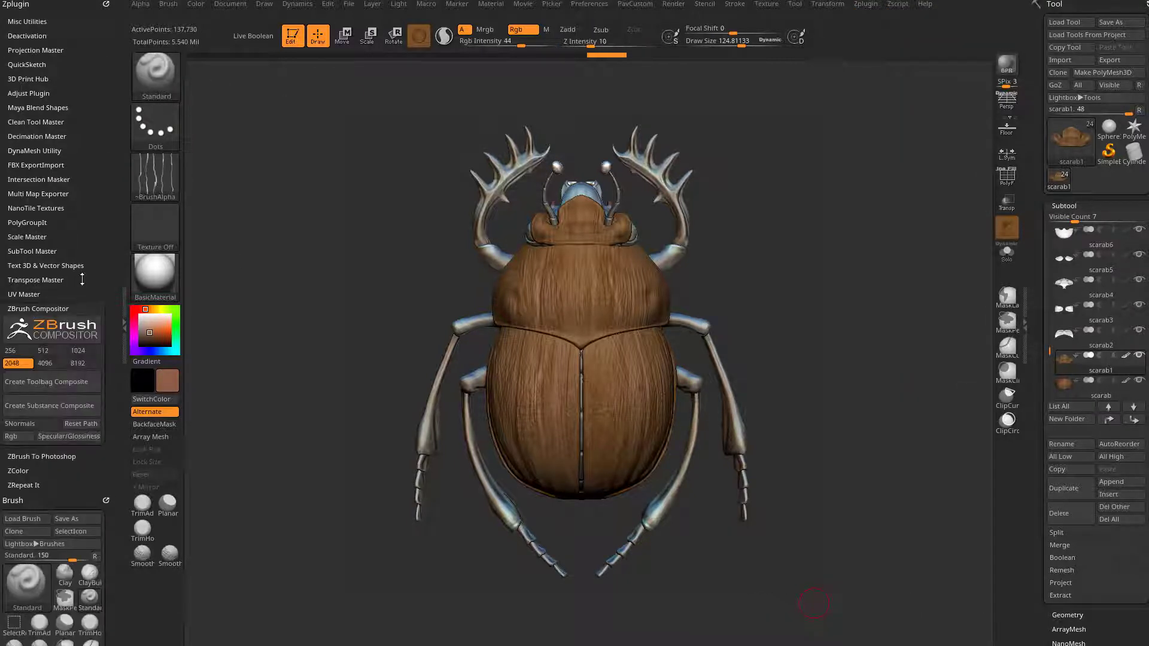
- Switch the Compositor albedo to BPR, run a BPR render, then set albedo to Preview
left_click(29, 398)
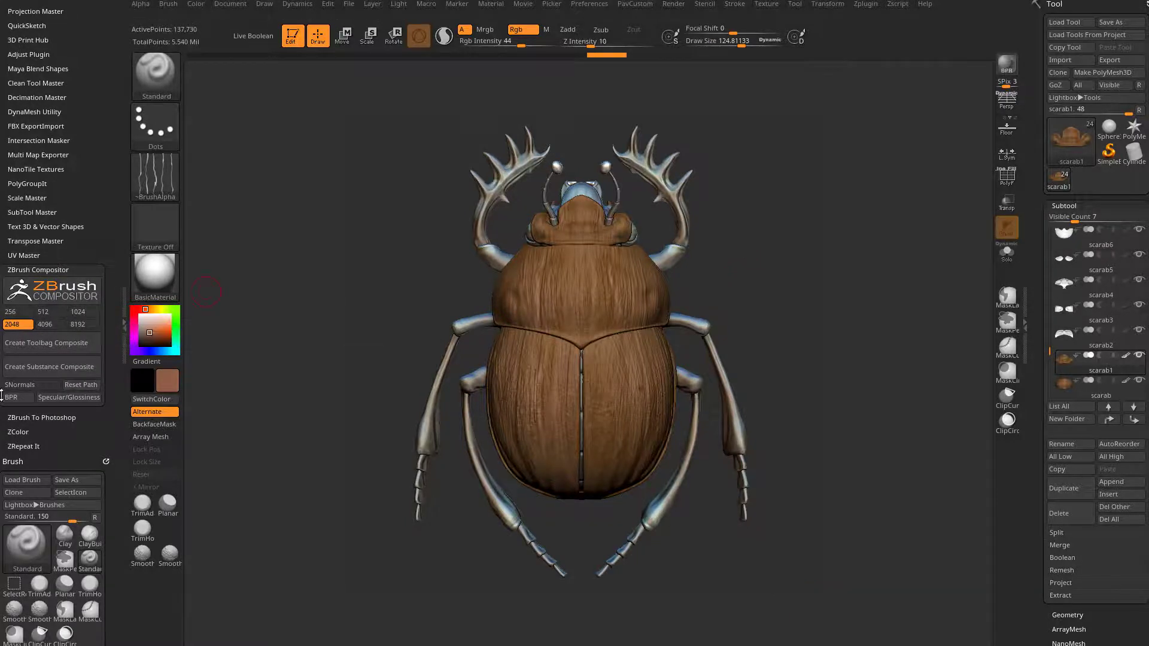
key("shift+r")
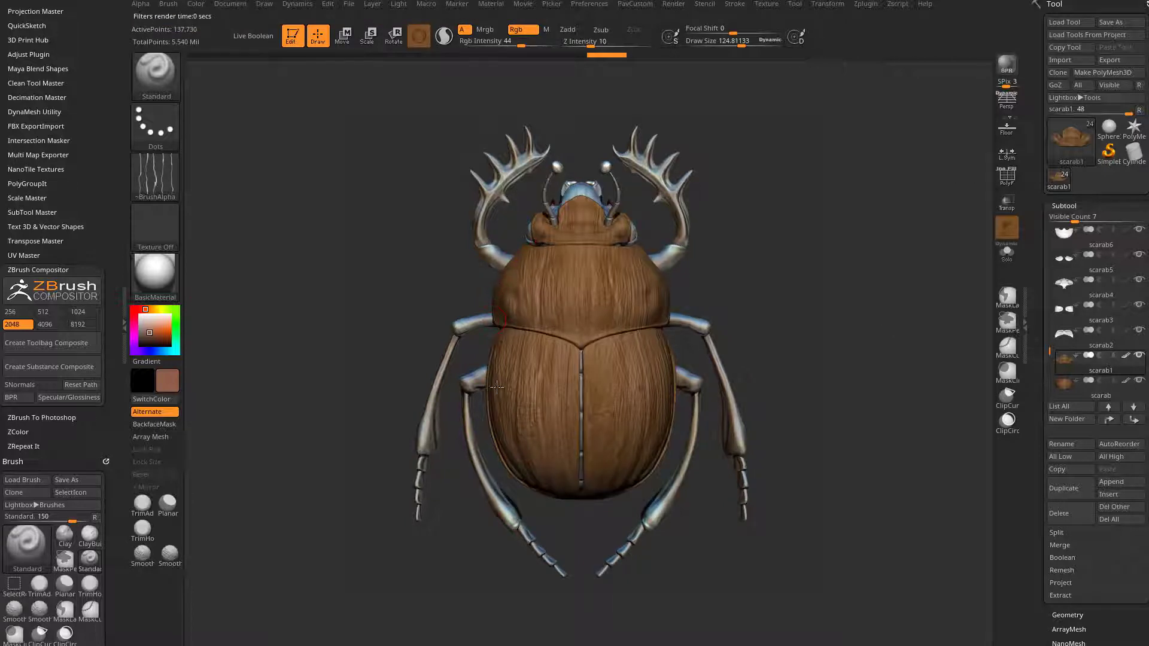
left_click(12, 397)
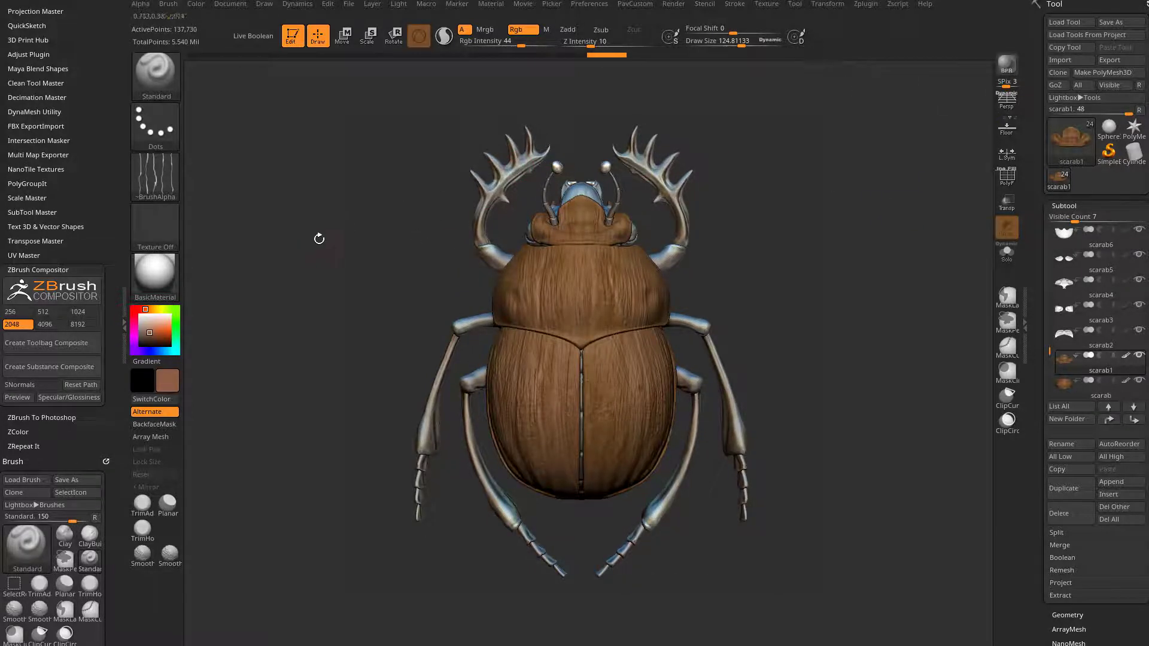
- Give the beetle the MAH_Shiny material
left_click(137, 275)
left_click(370, 302)
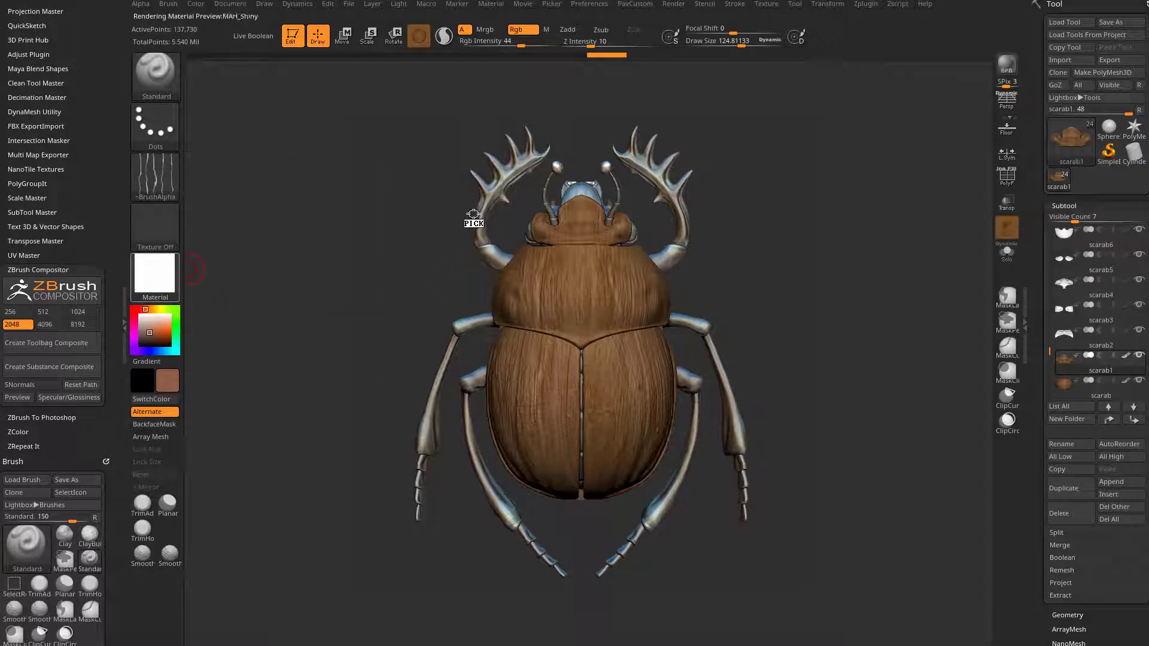
left_click(154, 275)
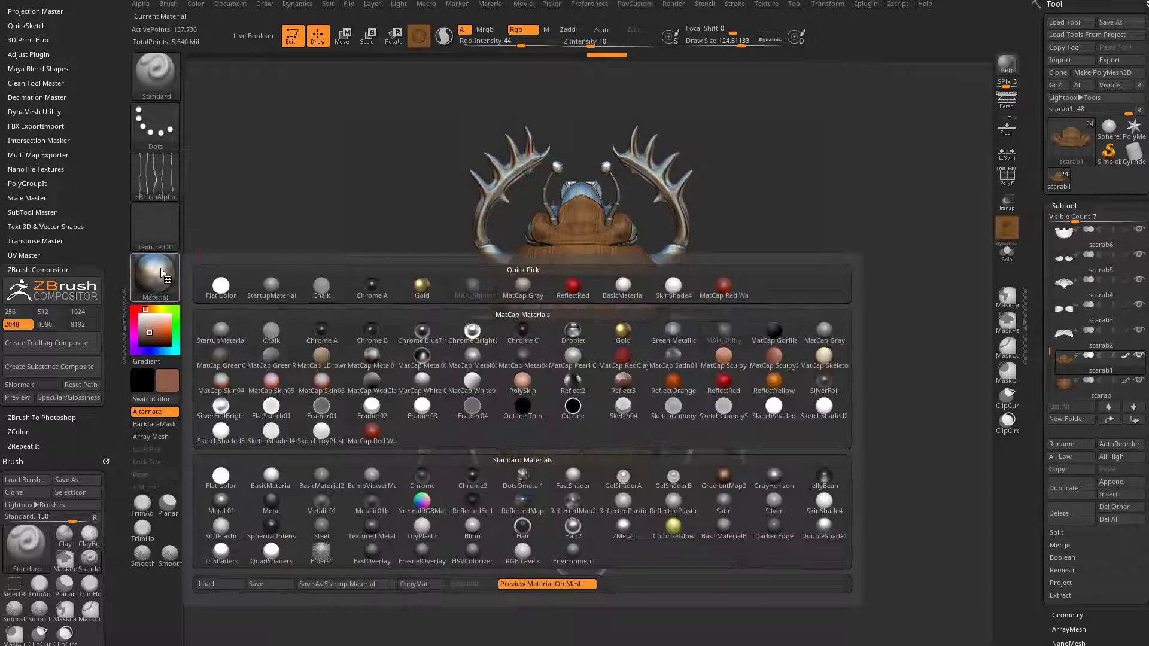
left_click(735, 335)
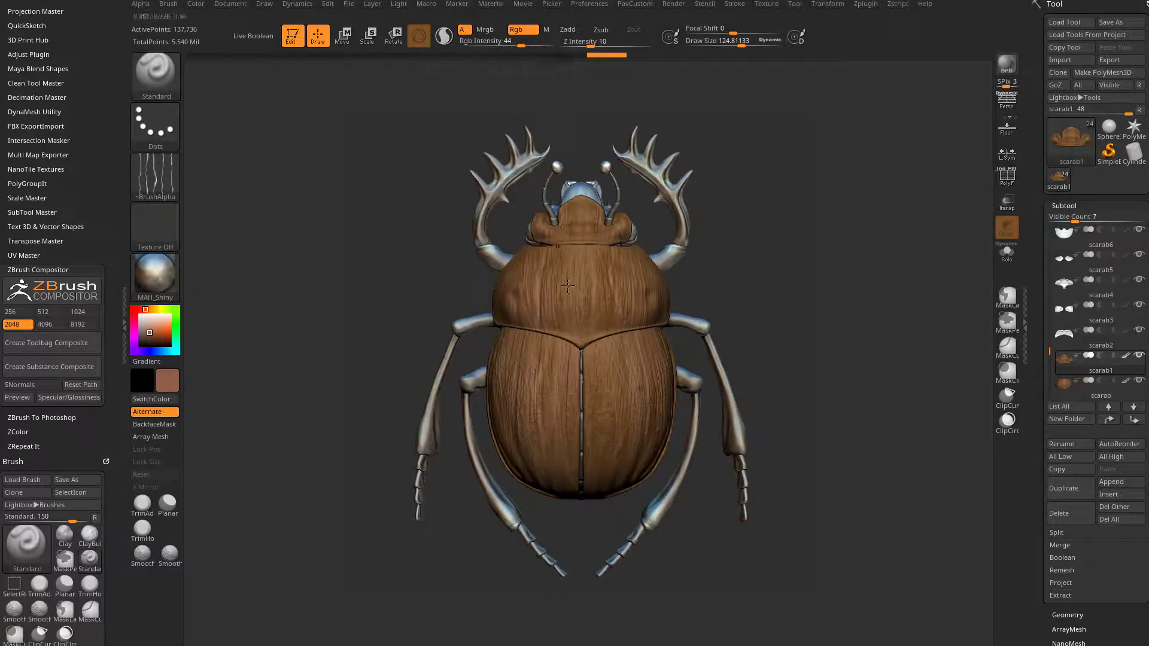
- Orbit the beetle, then snap it back to a centred straight top-down view
left_click_drag(722, 263, 384, 236)
key("f")
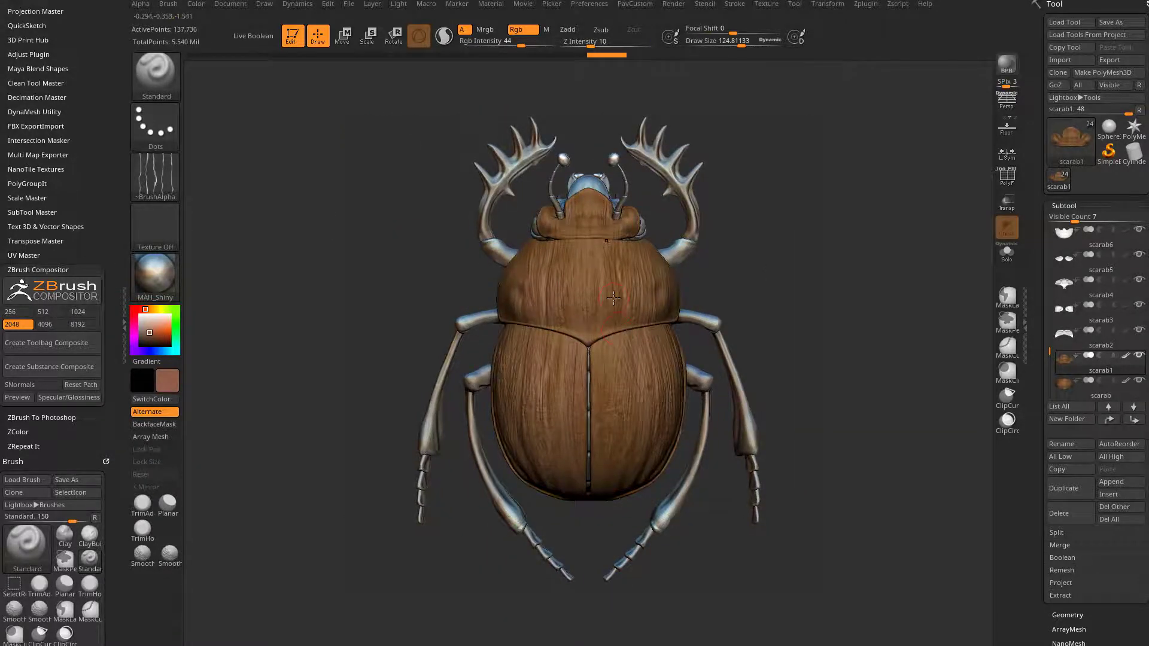
mouse_move(160, 298)
left_click_drag(639, 362, 651, 383)
mouse_move(769, 277)
left_mouse_down()
mouse_move(803, 277)
mouse_move(777, 279)
left_mouse_up()
- Keep albedo on Preview with Specular/Glossiness and create the Toolbag composite, confirming the note
left_click(26, 399)
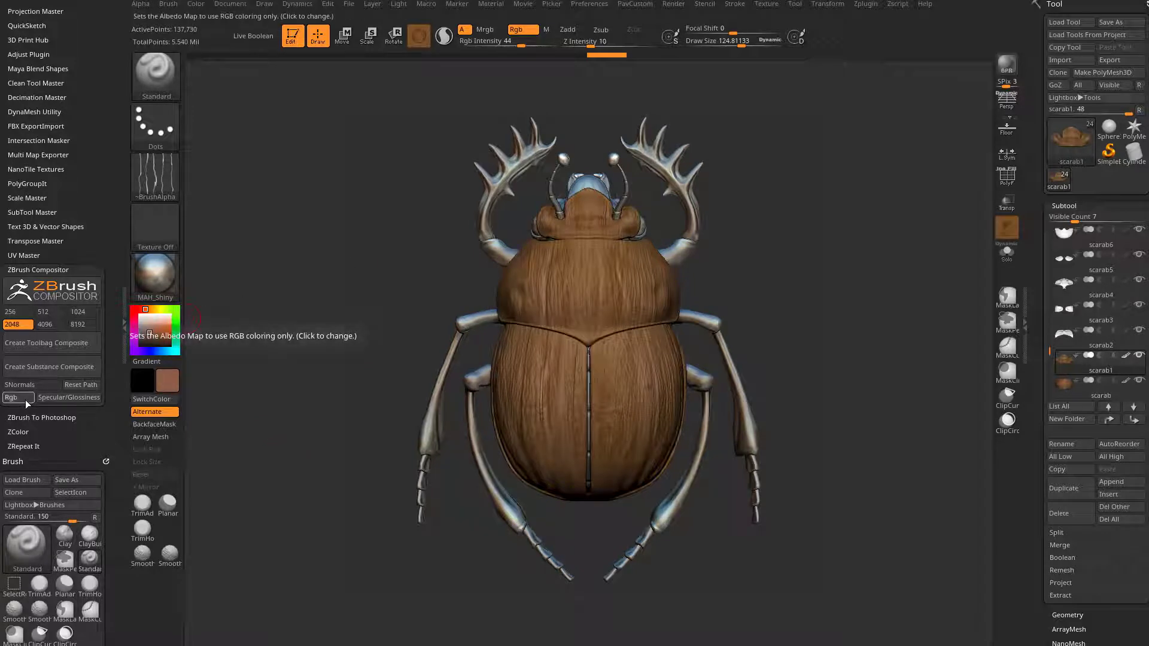
left_click(25, 399)
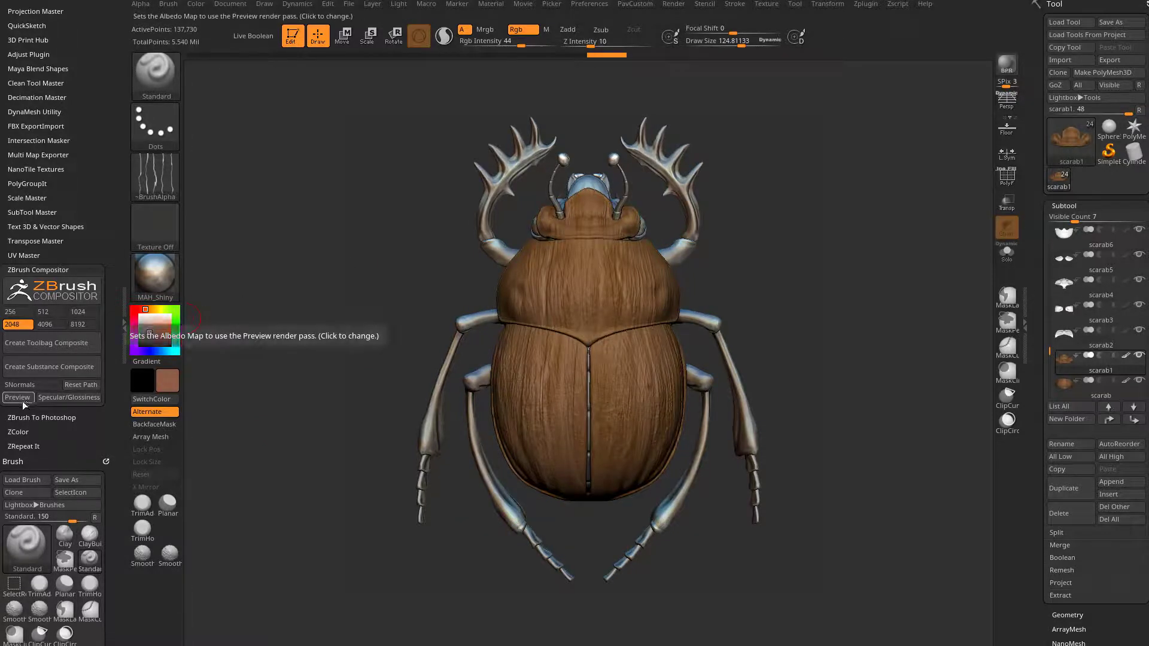
left_click(67, 398)
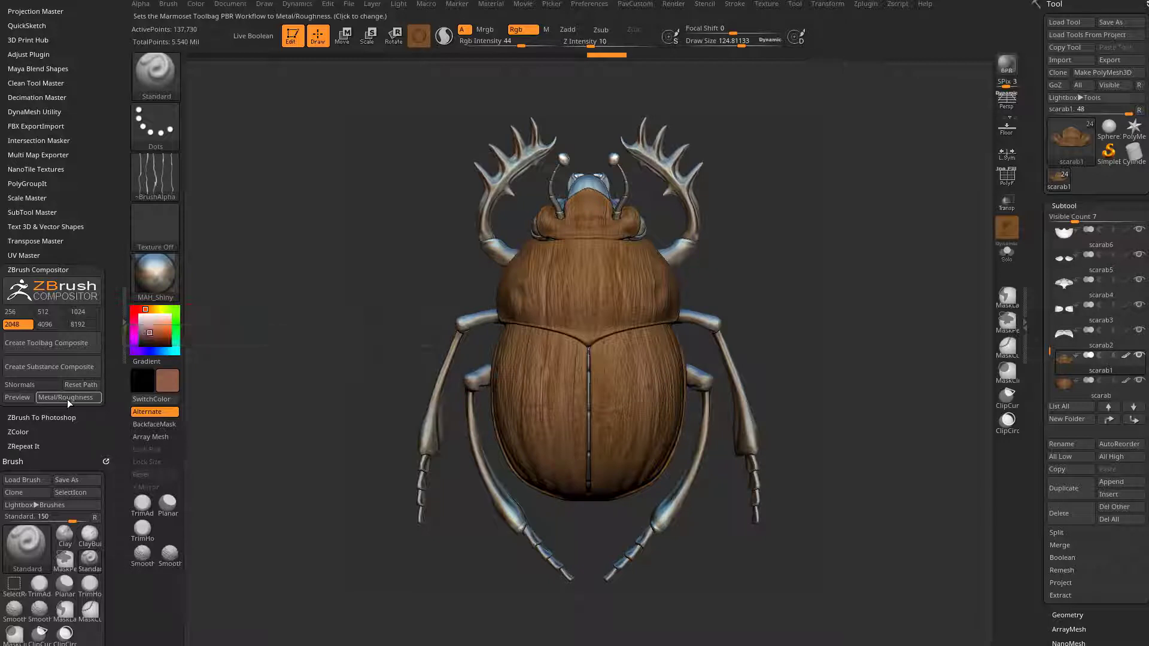
left_click(67, 398)
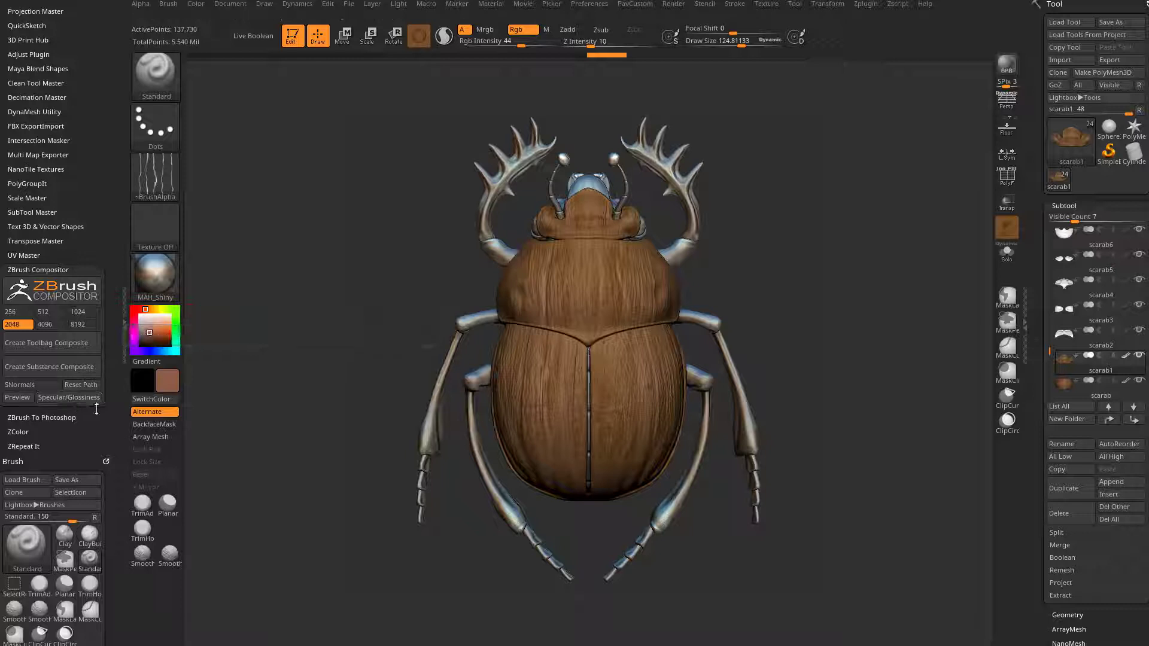
left_click(39, 344)
key("Return")
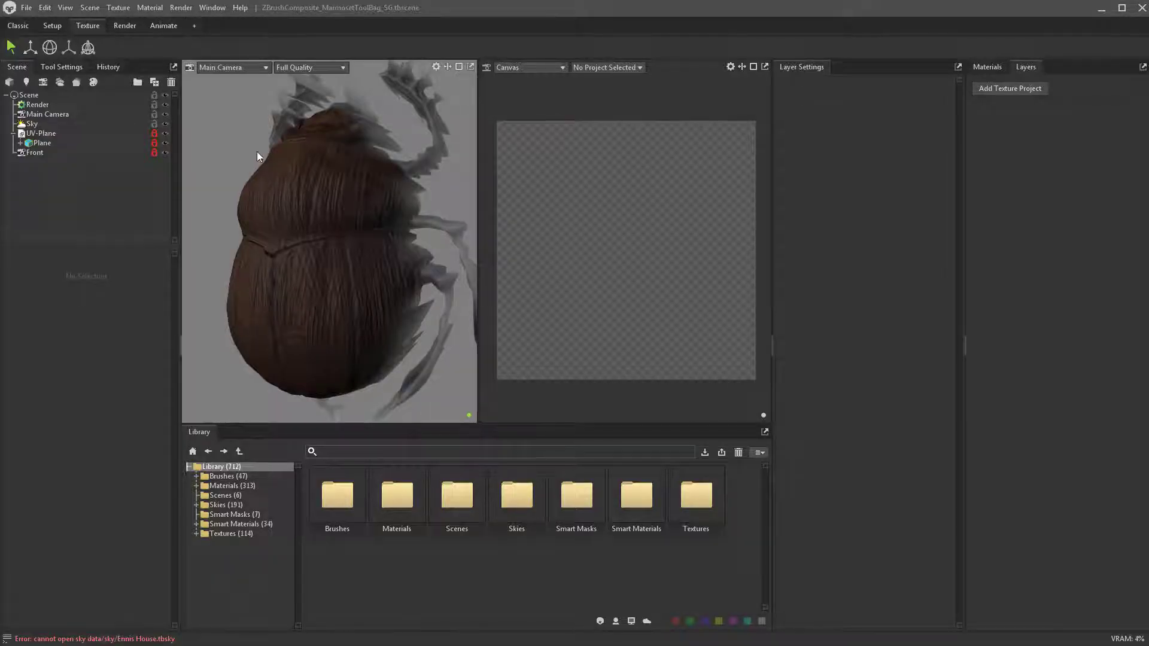
- Return the viewport to Main Camera and set its lens mode to Orthographic
left_click(263, 68)
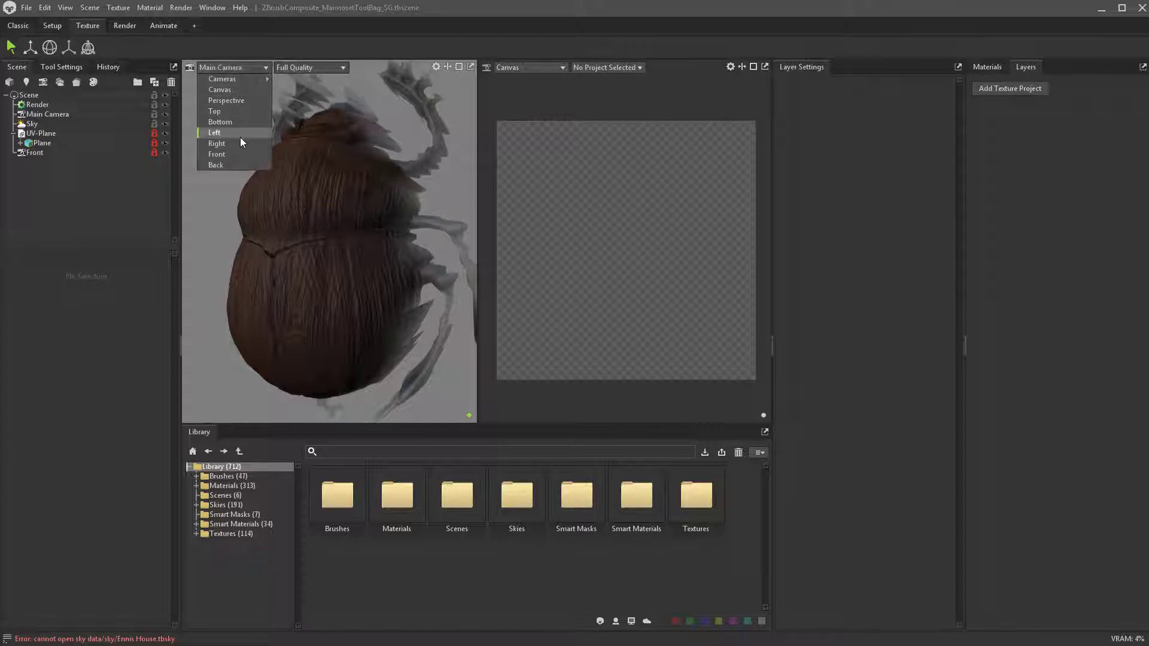
left_click(233, 155)
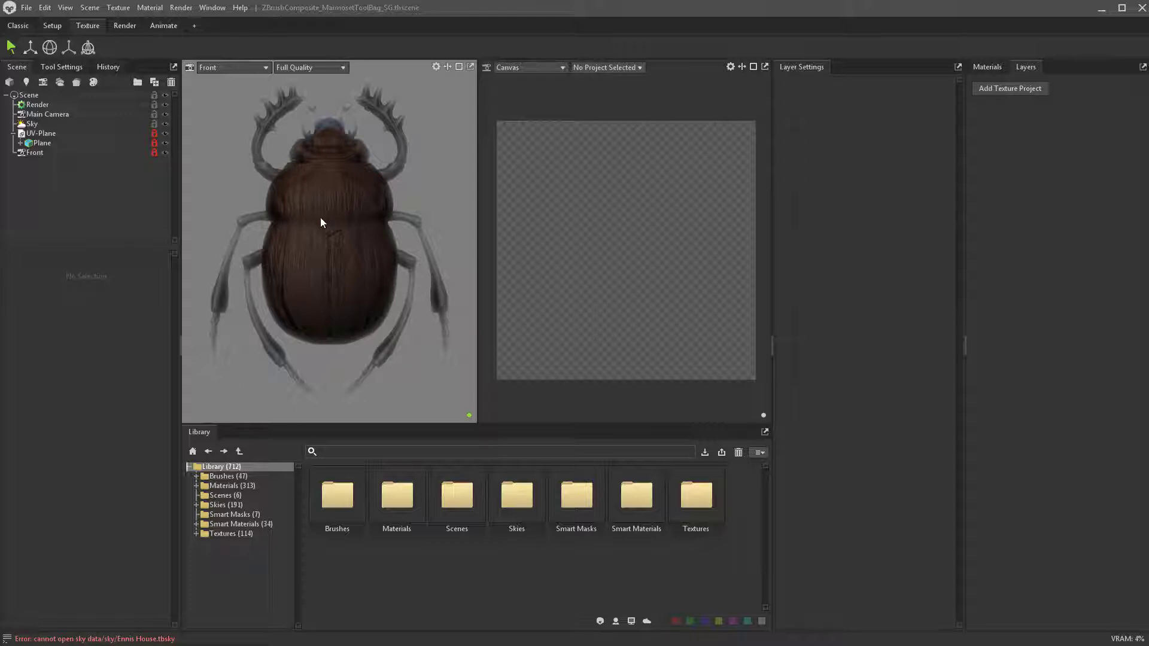
left_click(256, 68)
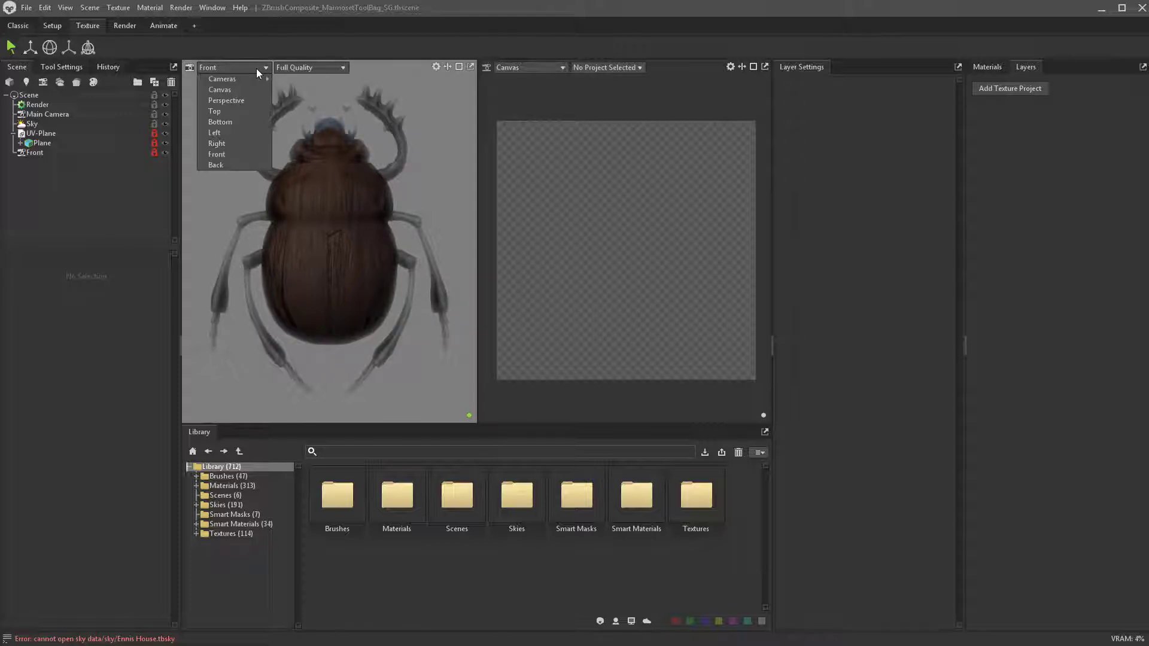
mouse_move(257, 80)
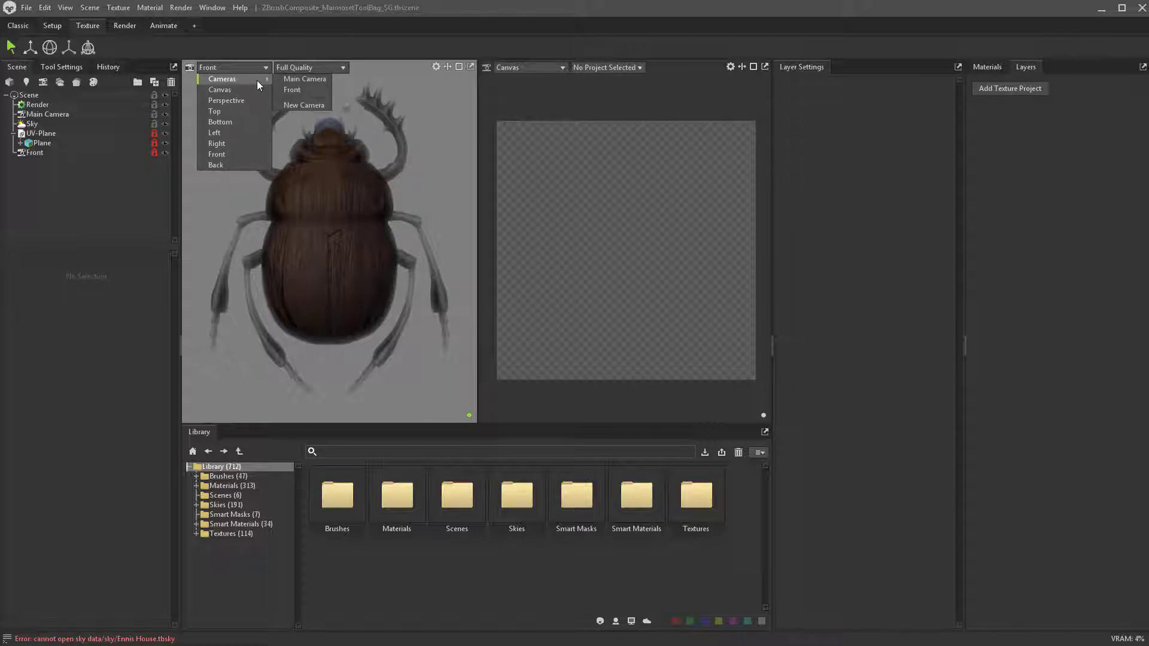
left_click(311, 80)
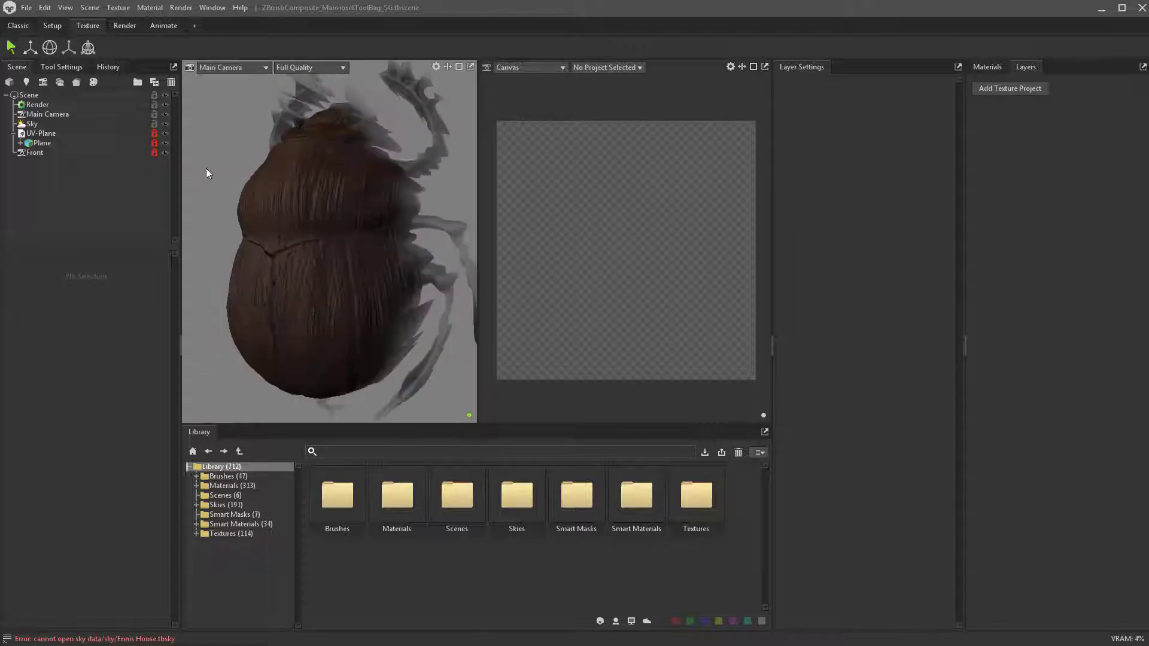
left_click(58, 116)
left_click(51, 372)
left_click(55, 394)
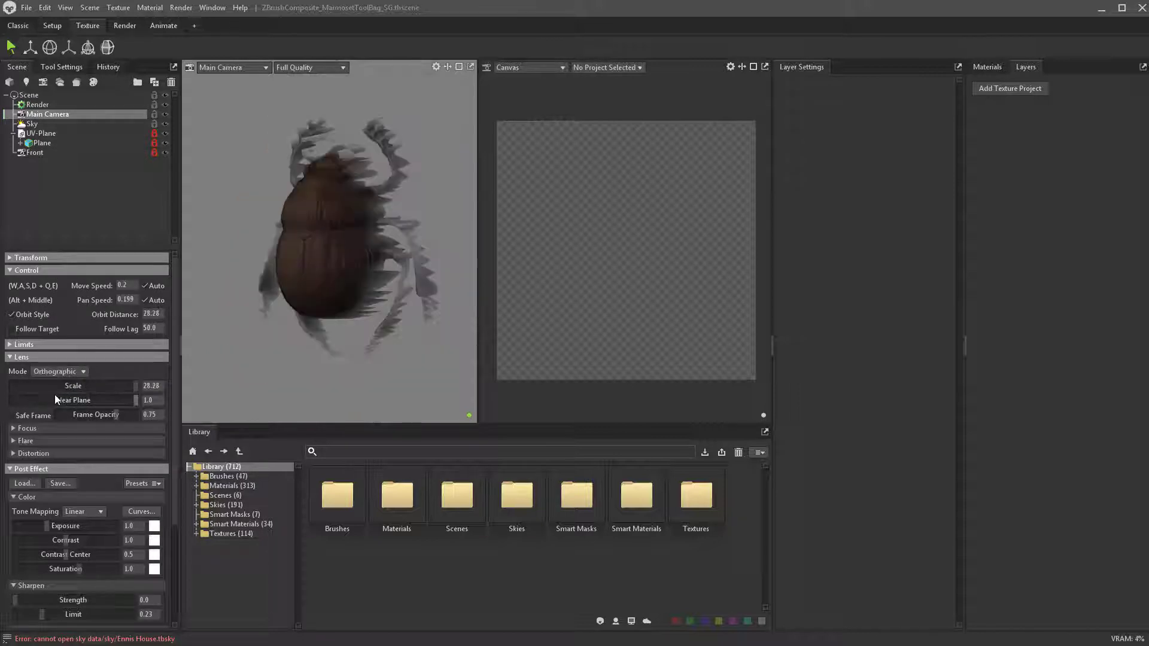
- Set the main camera's Rotation X and Y to 0
left_click(12, 258)
double_click(58, 313)
type("0")
left_click(101, 314)
type("0")
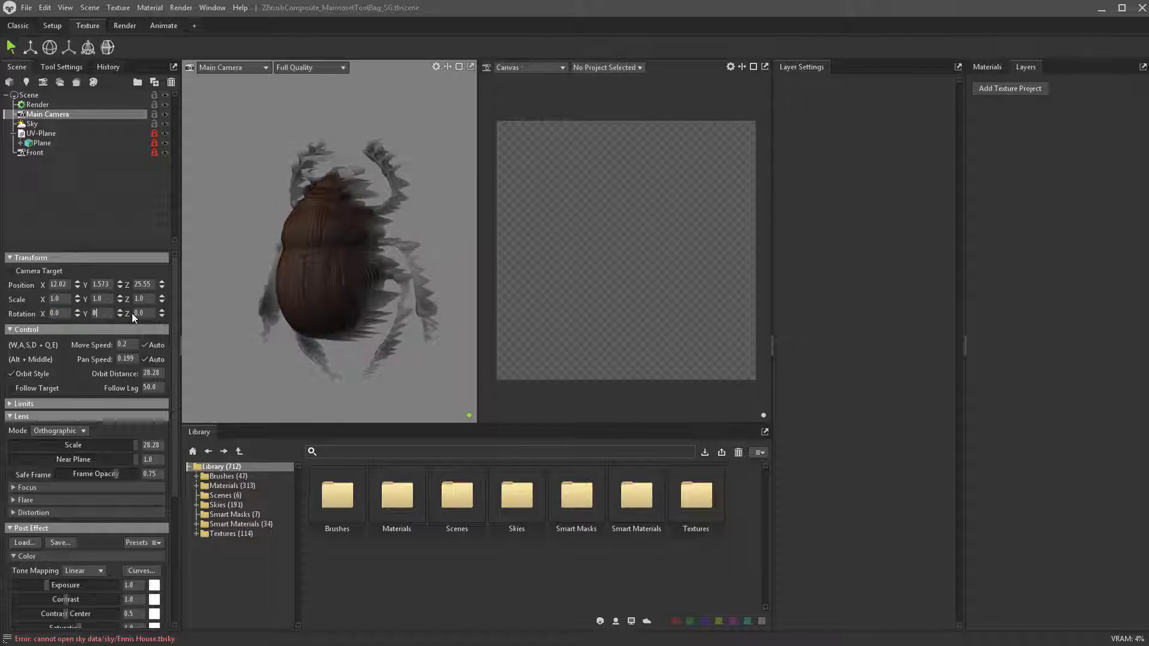
key("Return")
- Centre and enlarge the beetle, rotate the lighting, and switch to the single-viewport layout
middle_click_drag(245, 213, 394, 236, "alt")
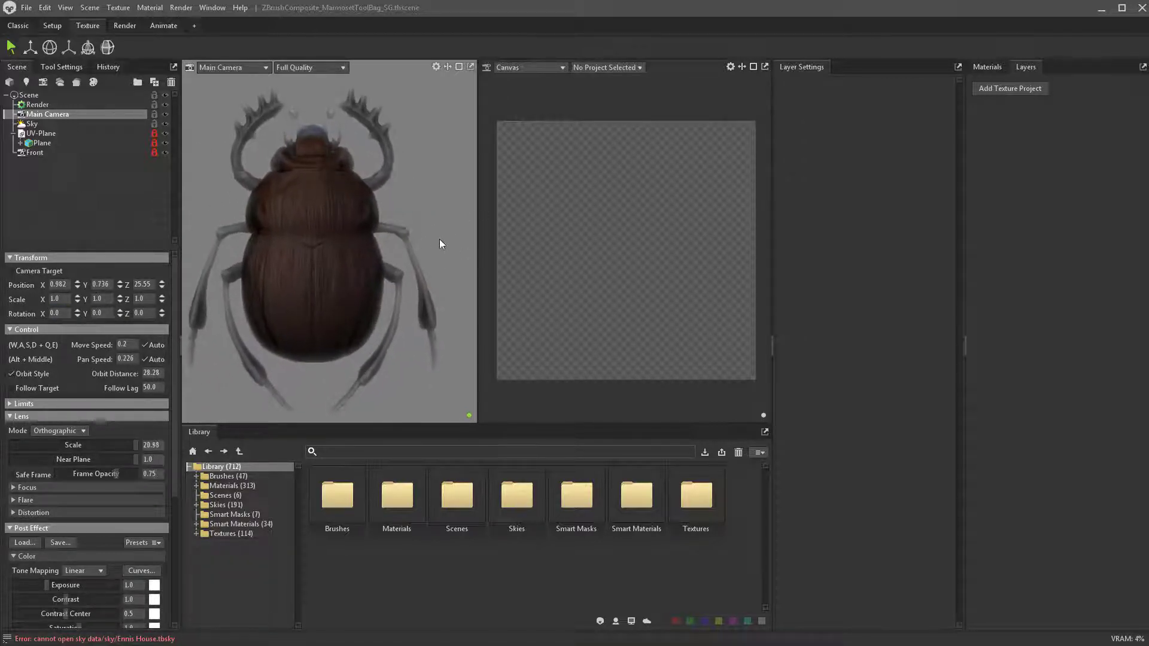
scroll(383, 230, "up", 3)
left_click_drag(324, 195, 400, 196, "shift")
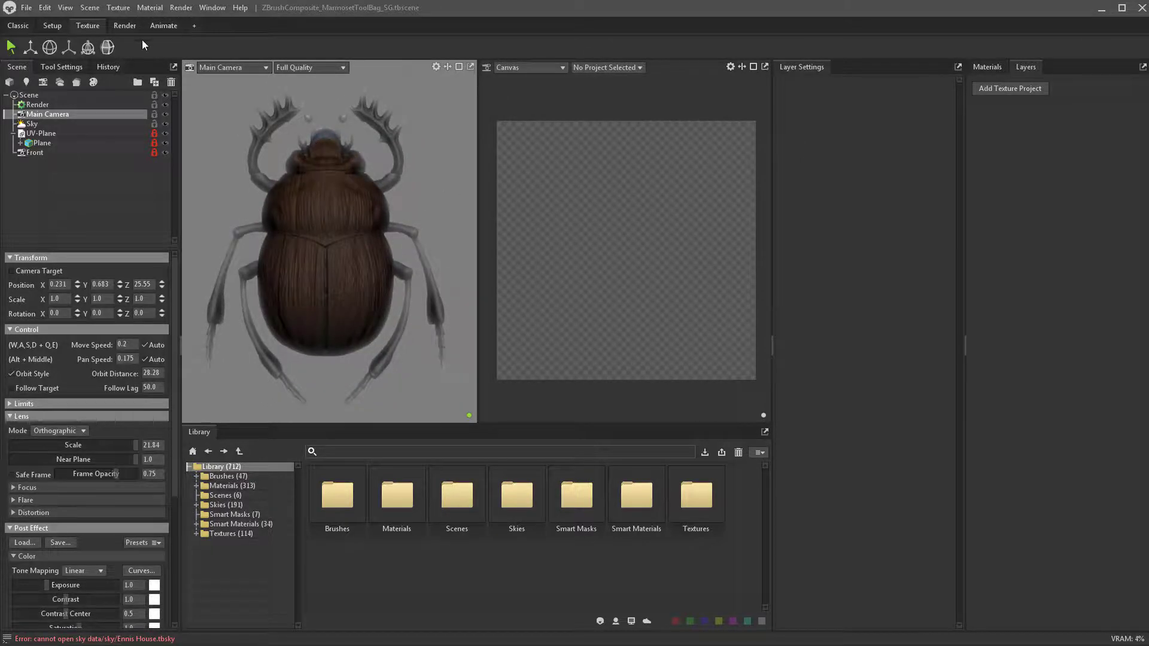
left_click(21, 28)
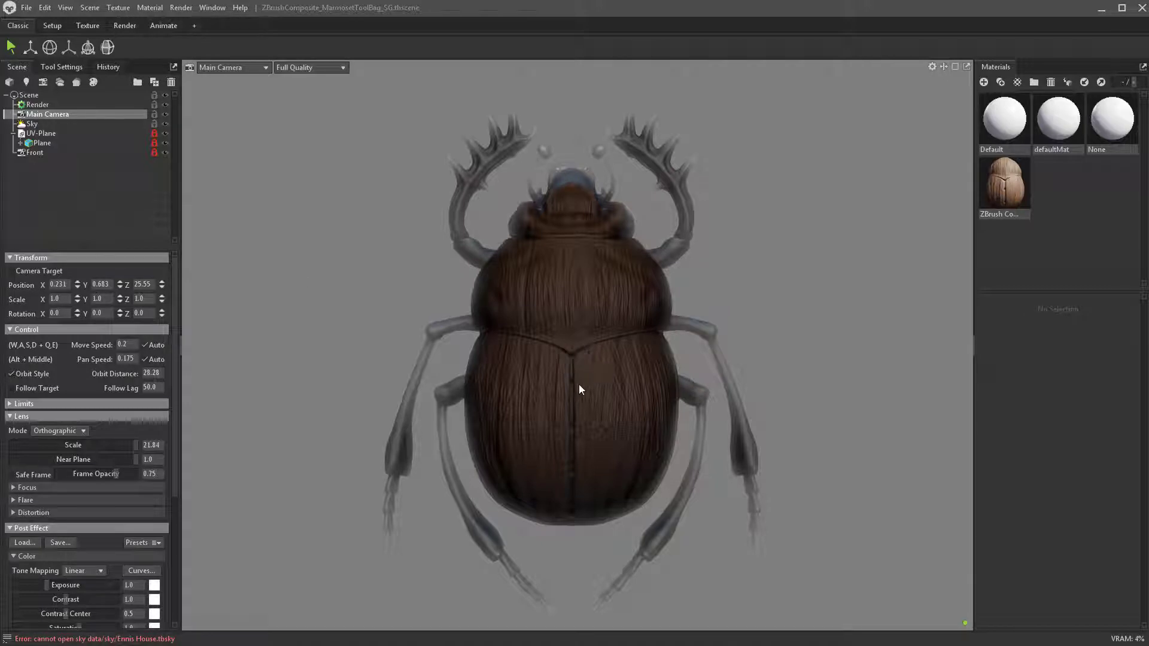
- Open the Sky settings and the sky presets library, arranging it below a larger viewport
scroll(106, 479, "down", 3)
scroll(106, 476, "up", 3)
left_click(33, 124)
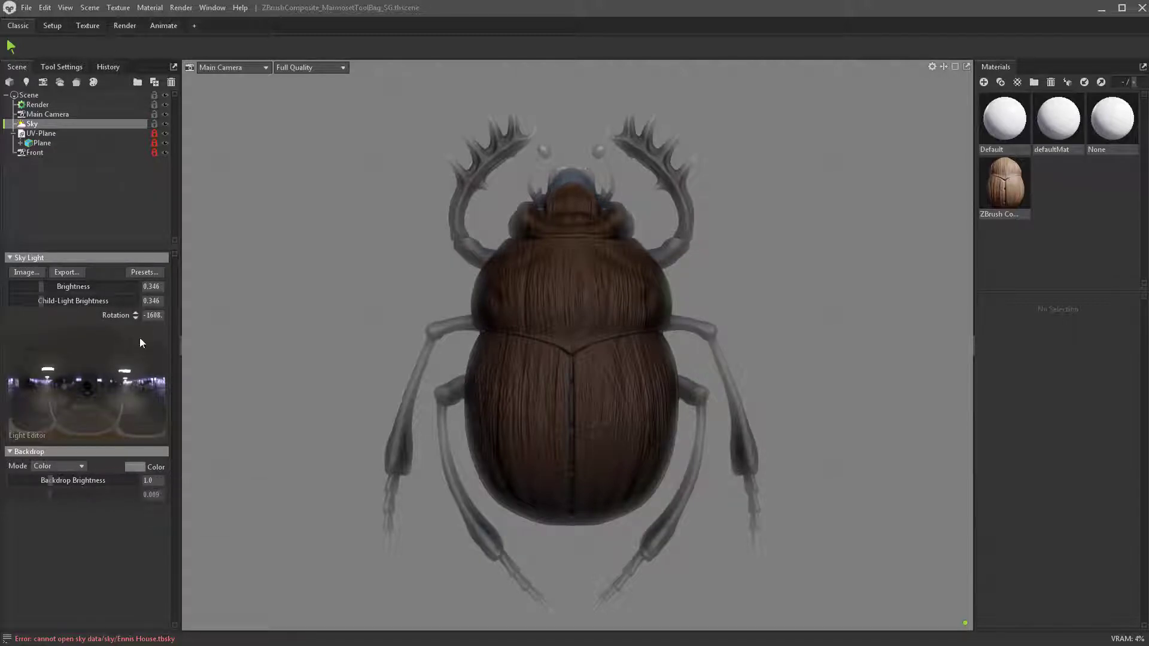
left_click(147, 272)
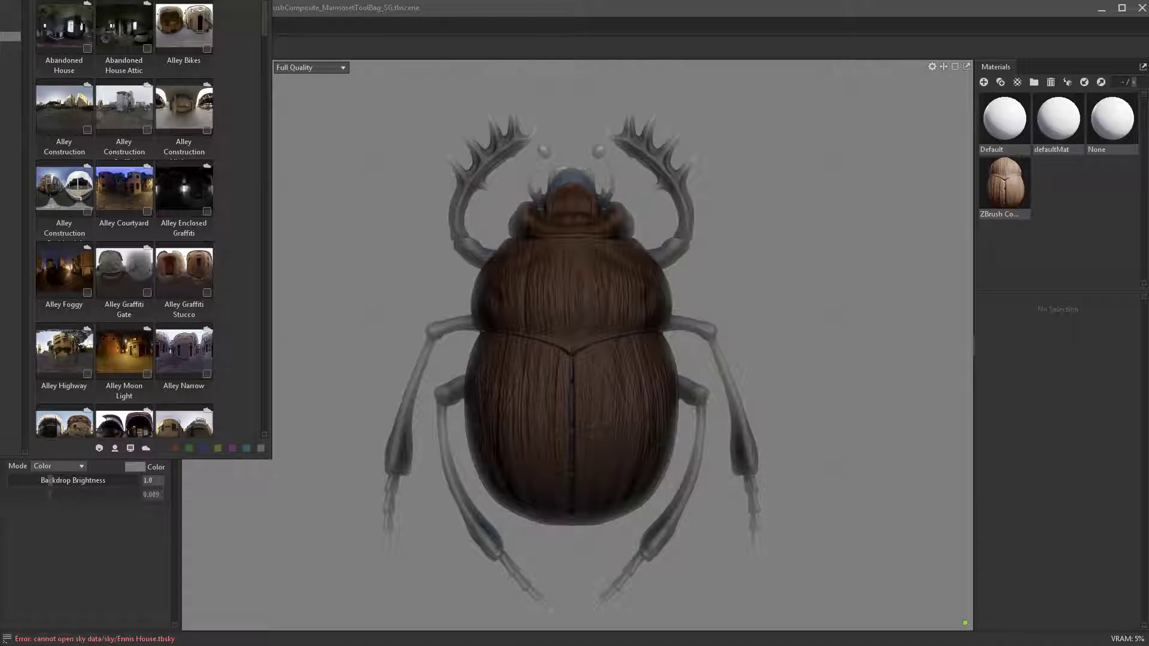
left_click_drag(106, 0, 584, 631)
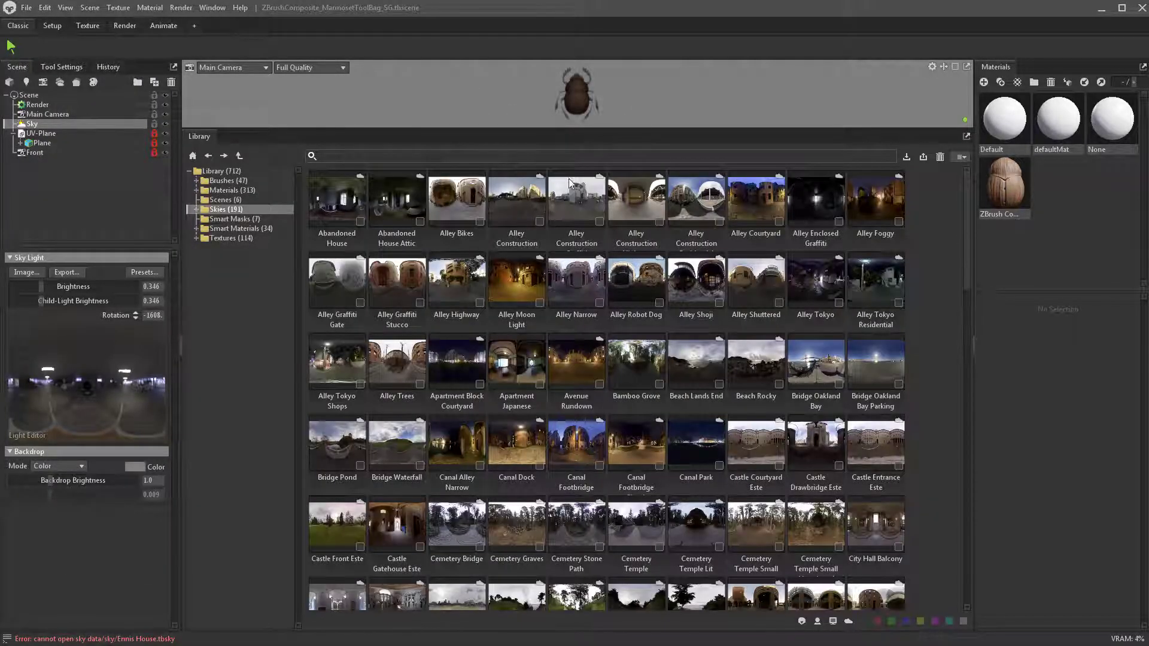
left_click_drag(556, 128, 559, 479)
- From Morning skies, try Bridge Oakland Bay Parking, then apply Alley Highway and rotate it
left_click(196, 546)
scroll(203, 556, "down", 1)
left_click(257, 566)
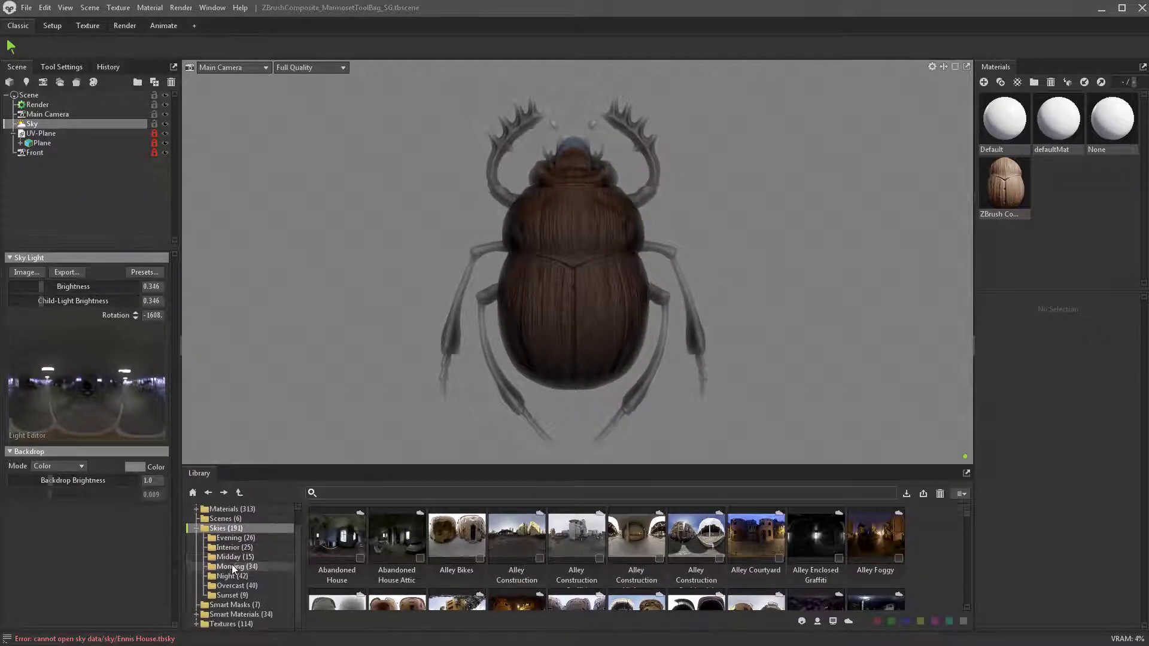
left_click(755, 540)
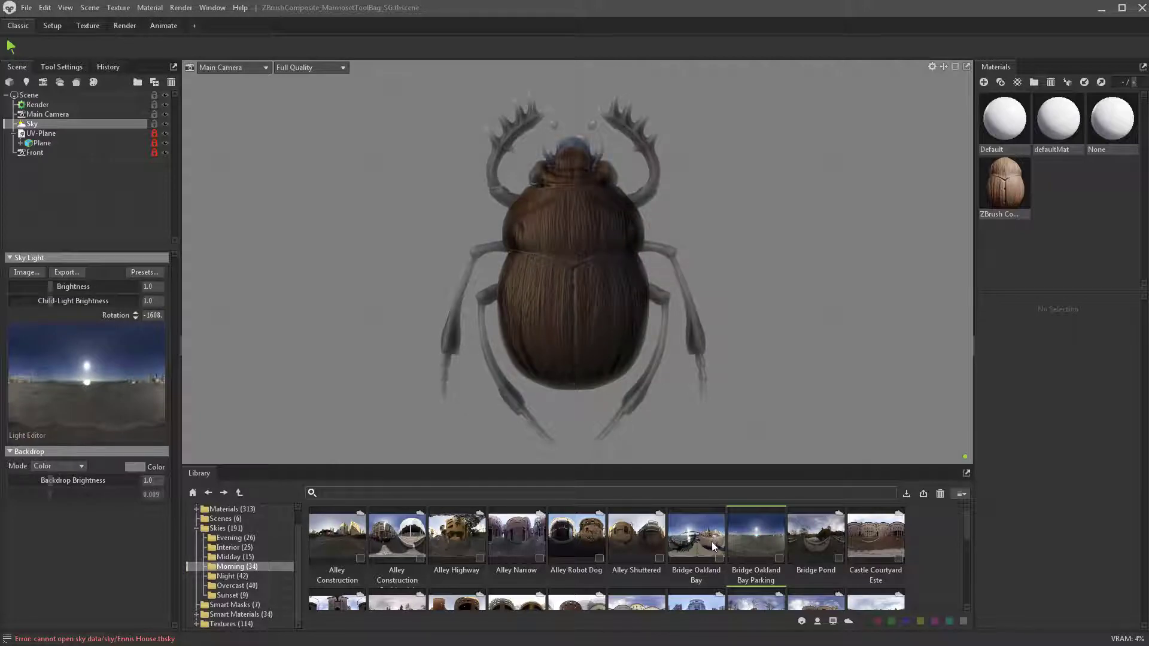
left_click_drag(725, 385, 831, 382, "shift")
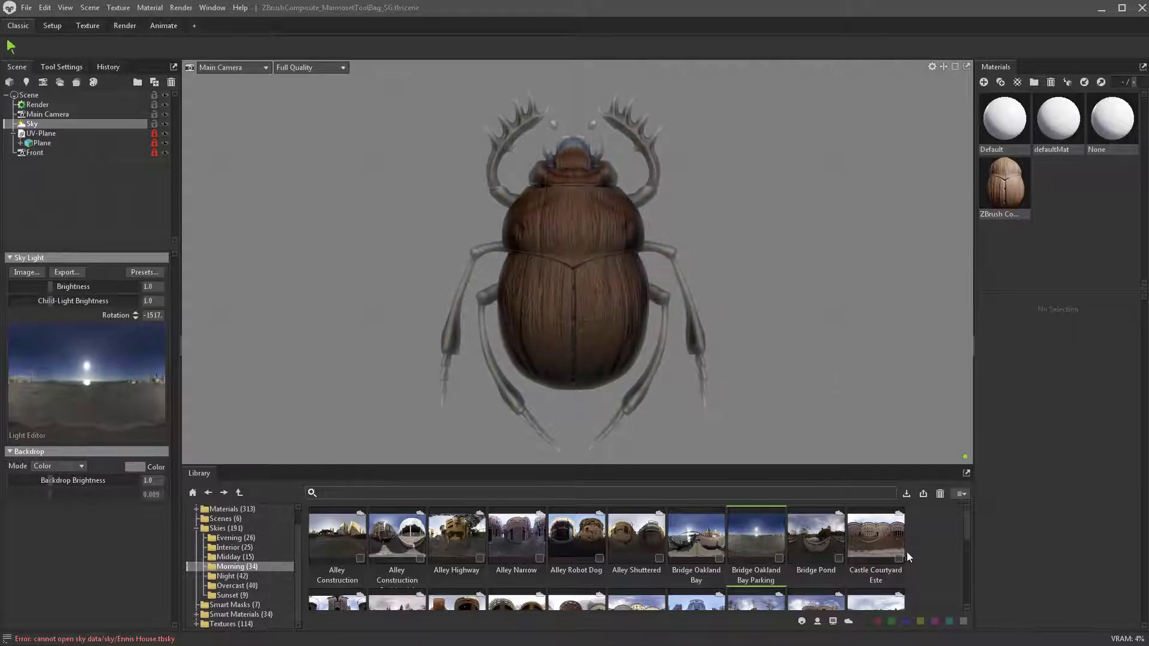
left_click(465, 536)
left_click_drag(755, 286, 819, 341, "shift")
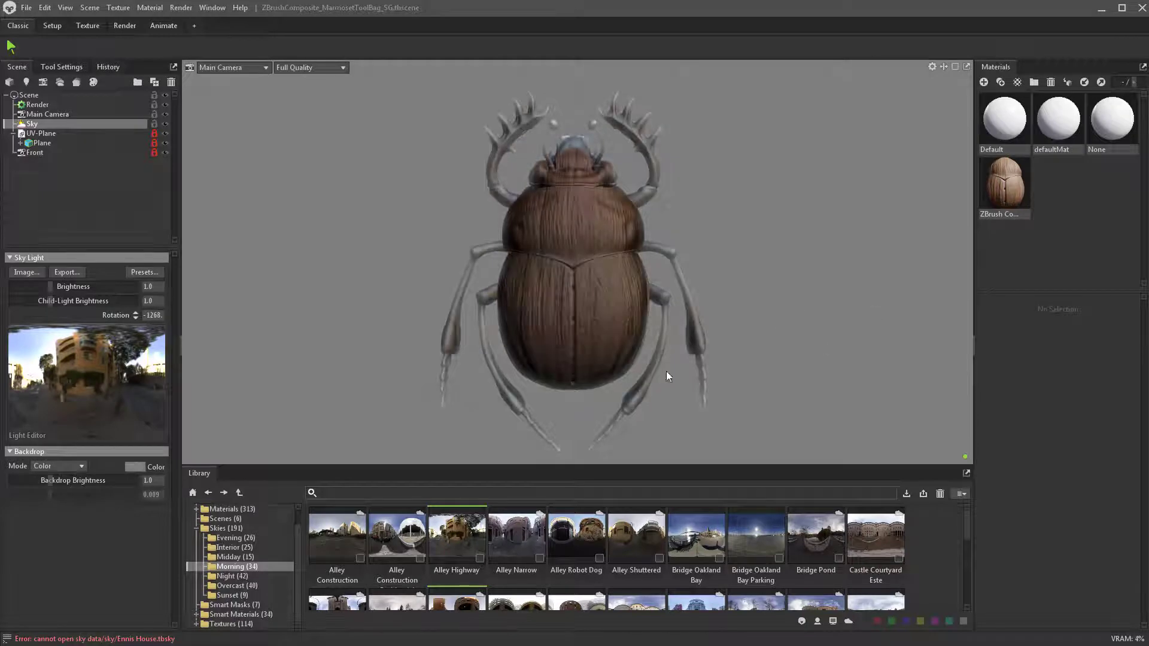
- Add Sky Light 1 from the sky, raise its brightness to 7.139, and reposition it
left_click(57, 343)
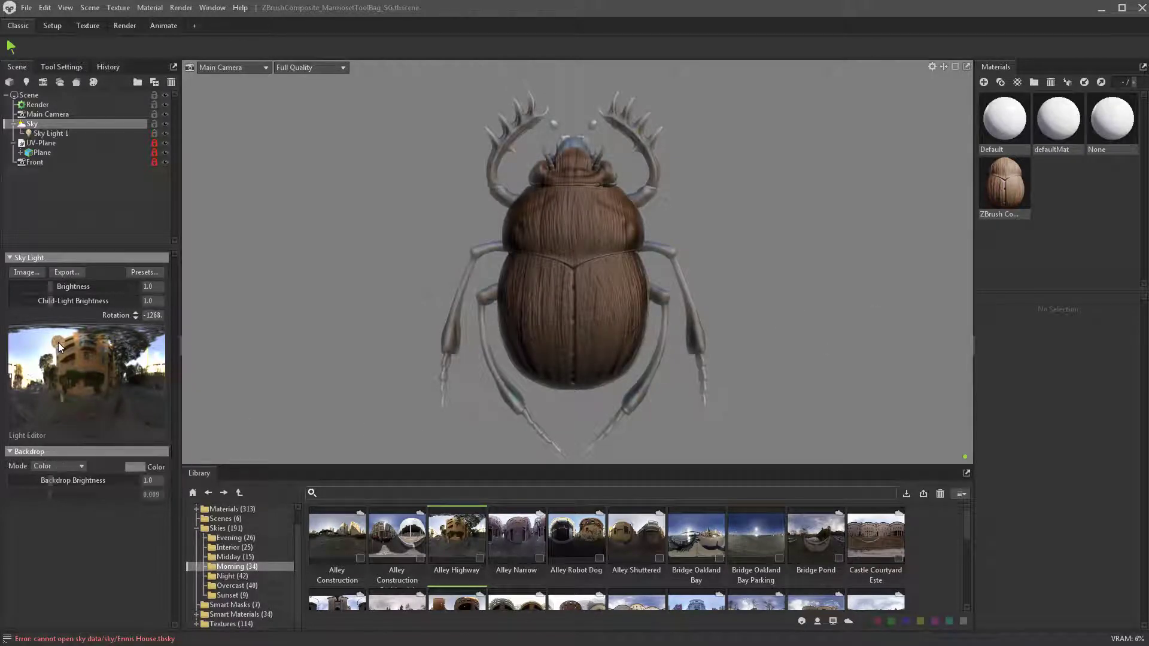
left_click(60, 133)
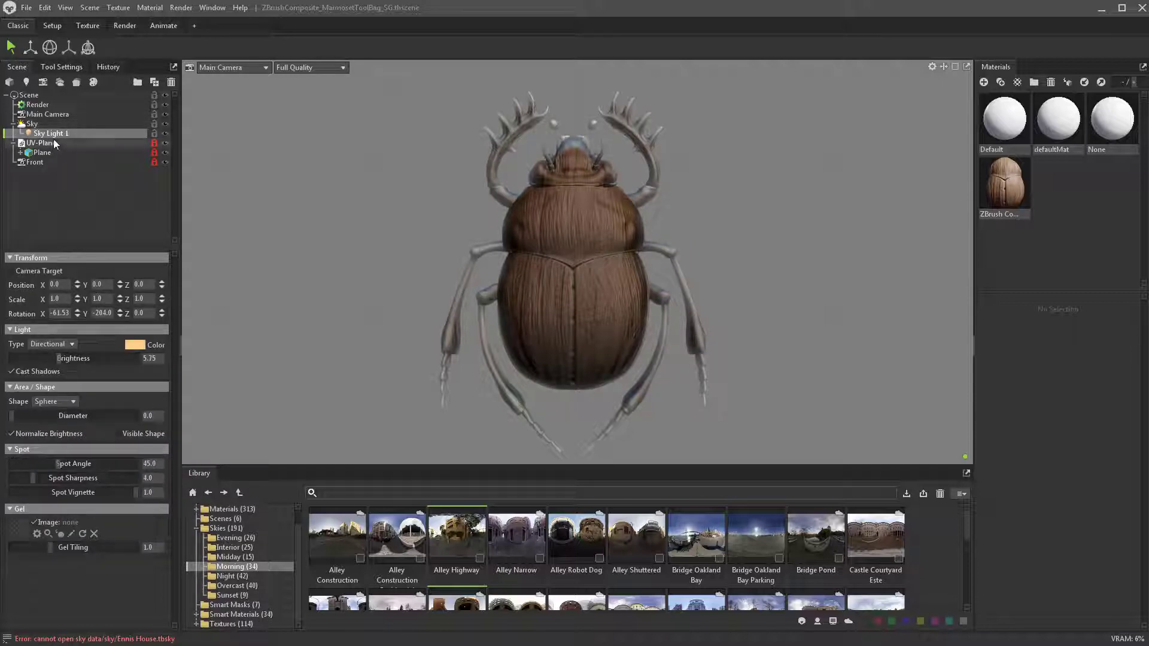
left_click_drag(59, 359, 70, 358)
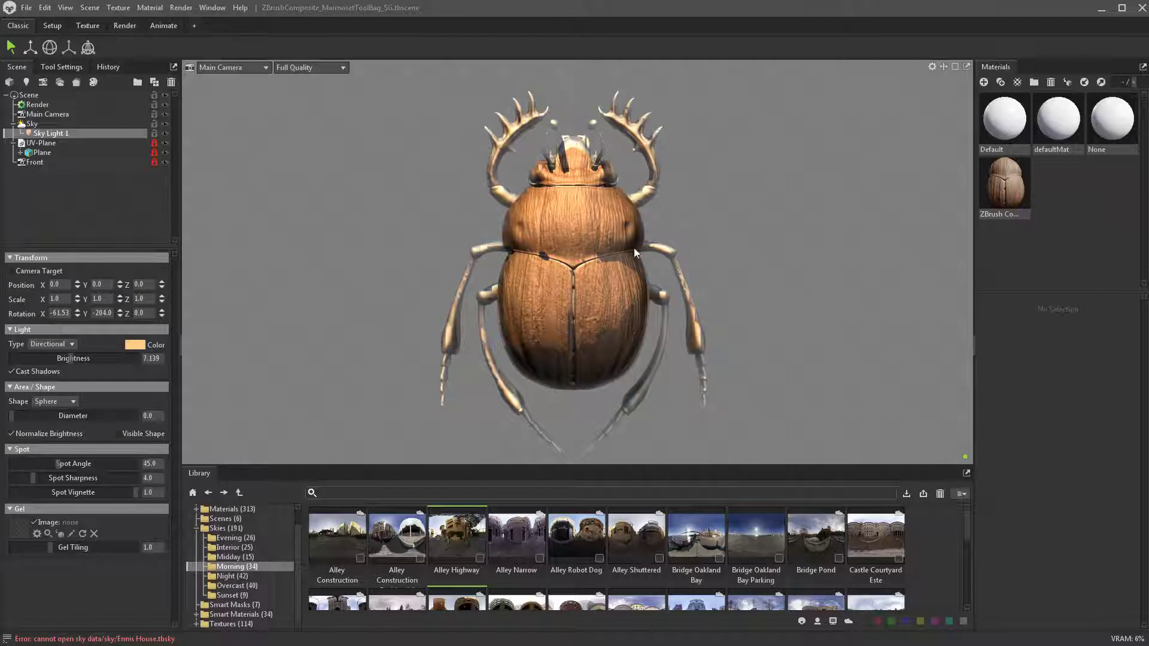
left_click_drag(746, 206, 792, 227, "shift")
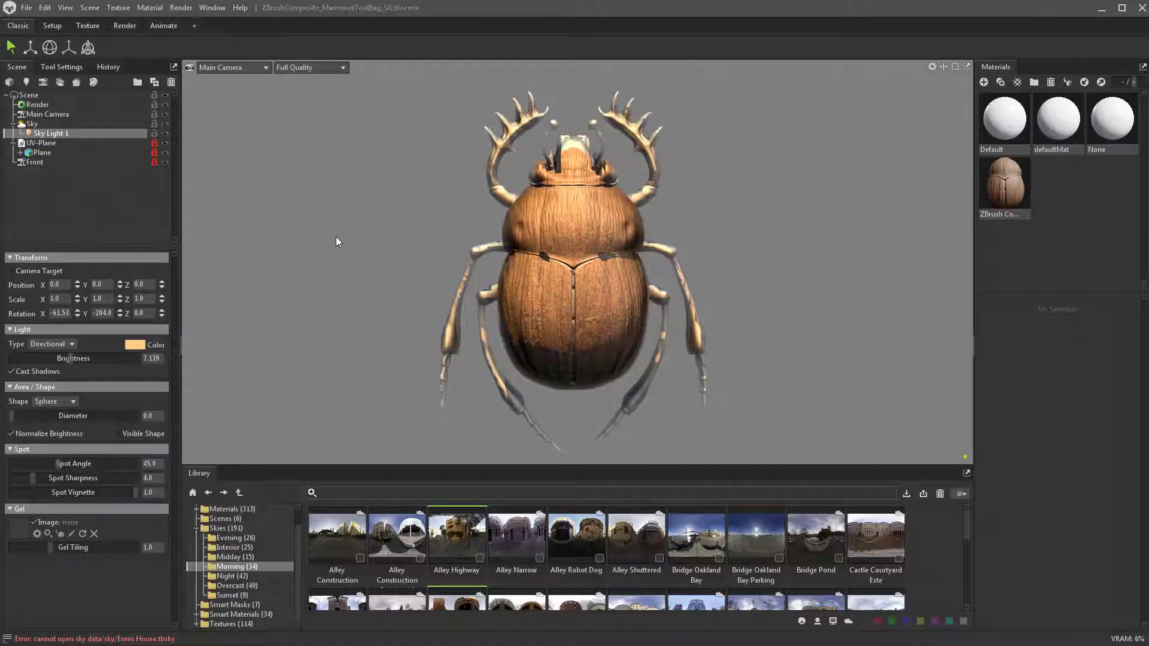
left_click(50, 104)
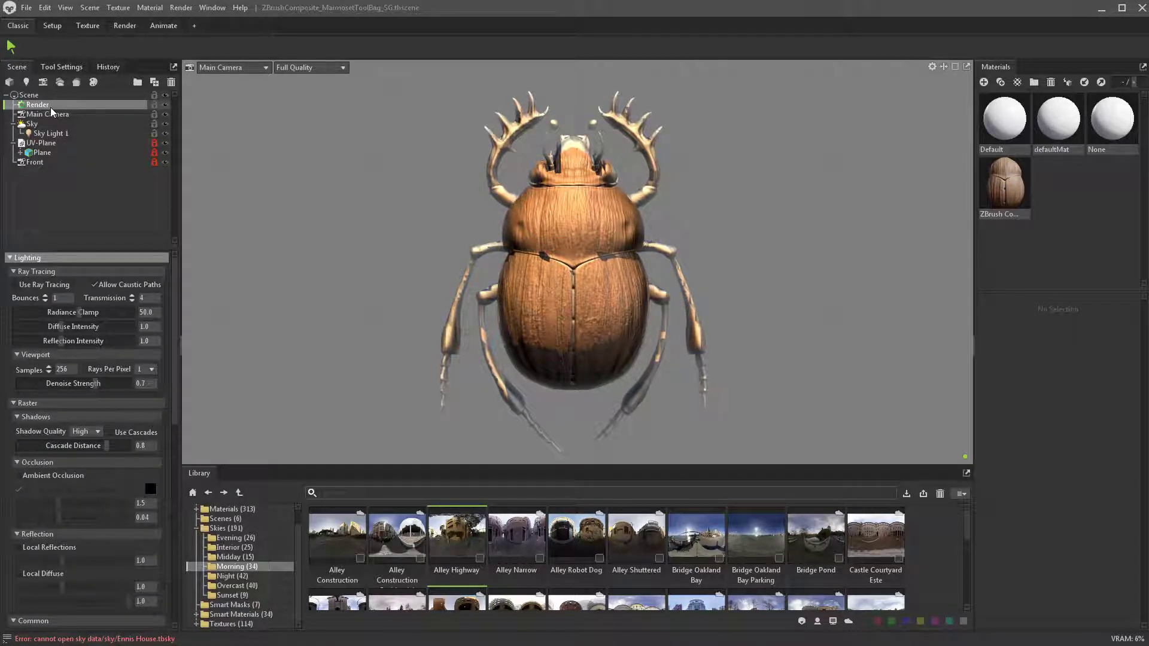
- Tick Use Ray Tracing, deselect, and orbit to inspect the grainy ray-traced beetle
left_click(46, 284)
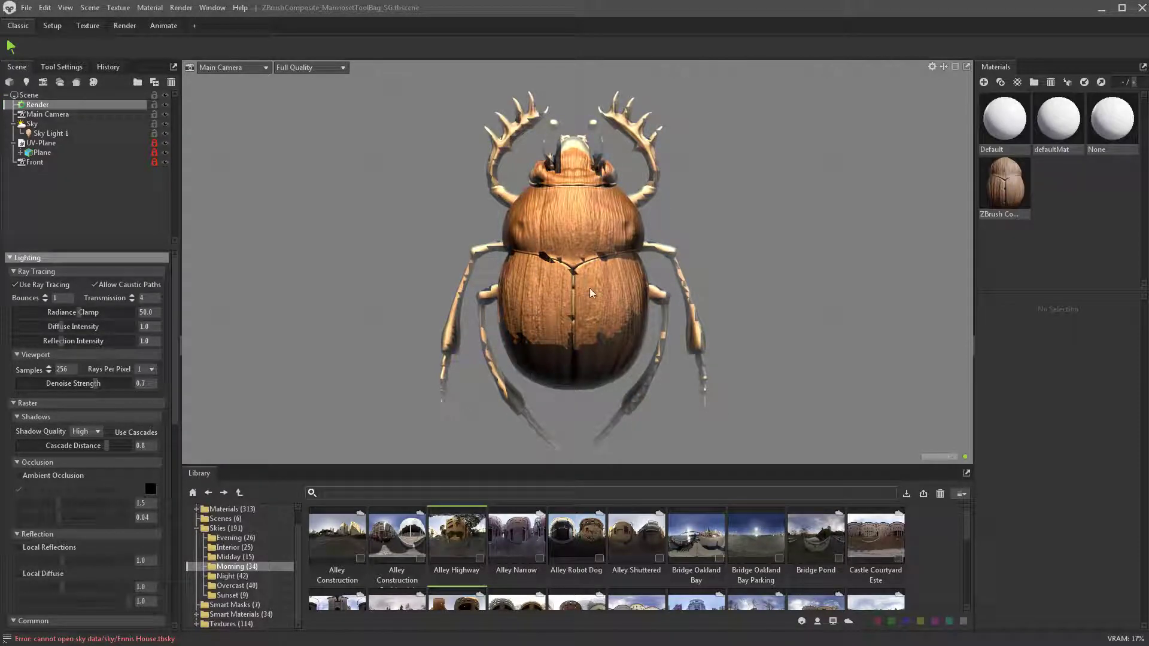
left_click(772, 241)
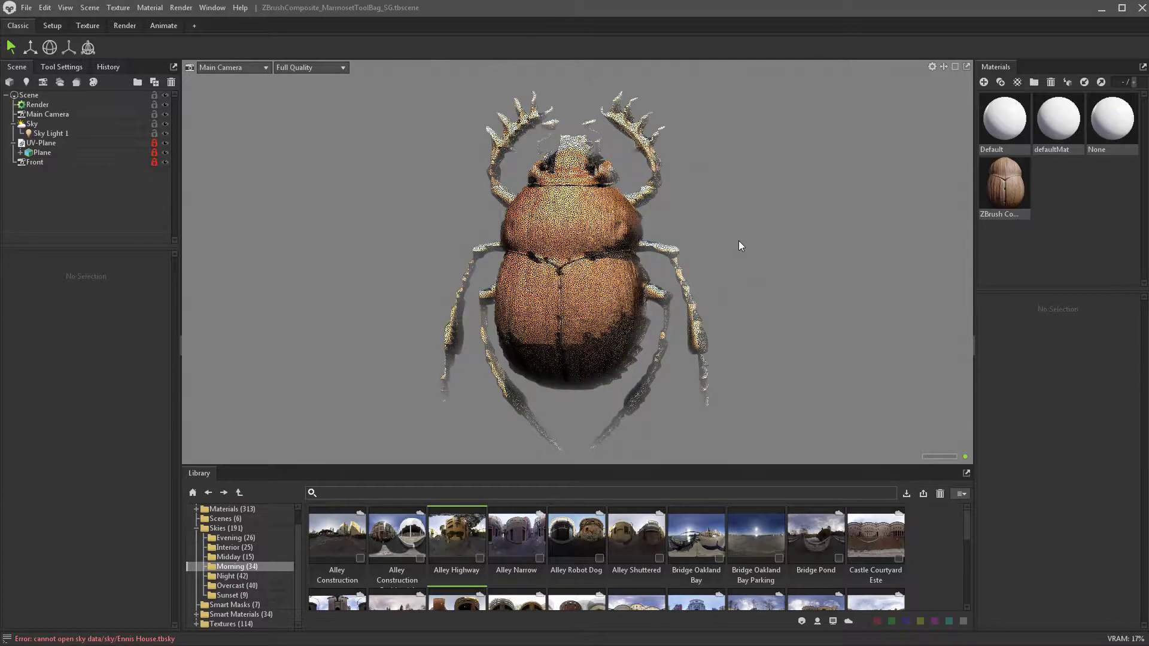
left_click_drag(738, 240, 691, 238)
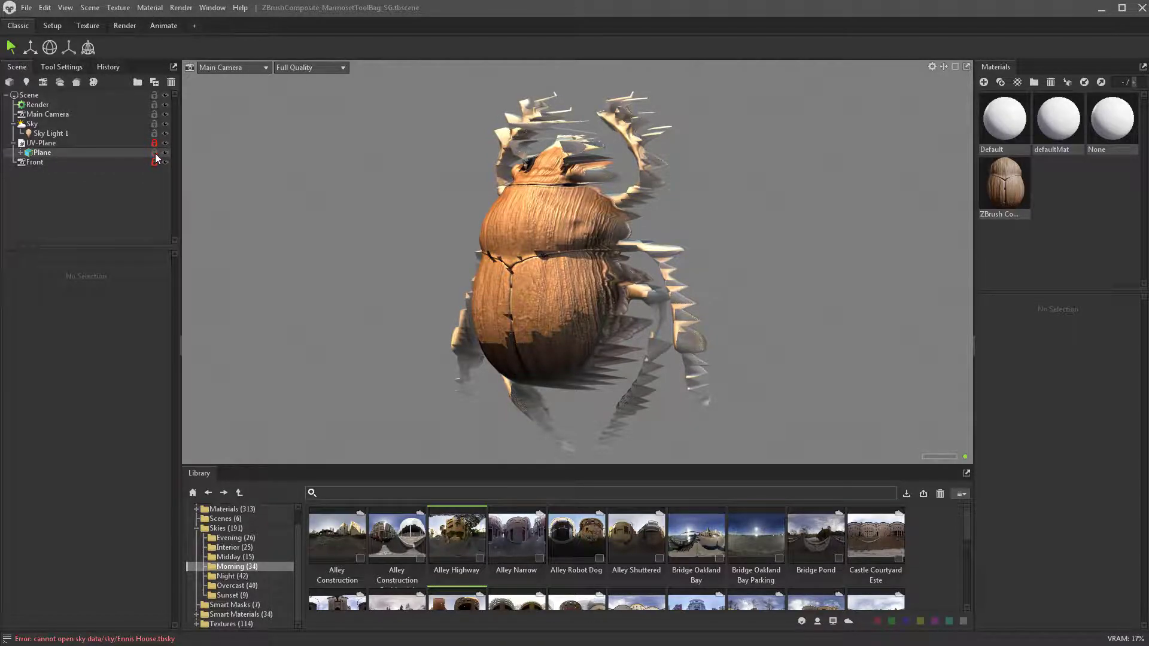
- Turn on Subdivide for the Plane mesh and raise its level to 4
left_click(54, 152)
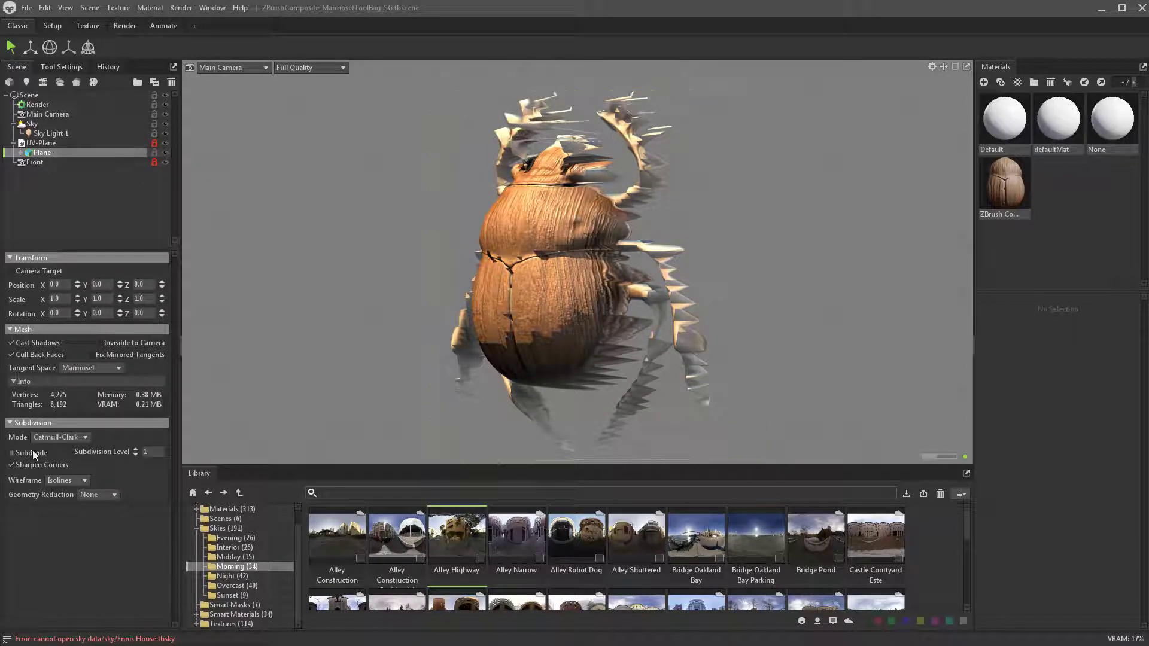
left_click(12, 453)
left_click(136, 449)
left_click(135, 449)
left_click(135, 449)
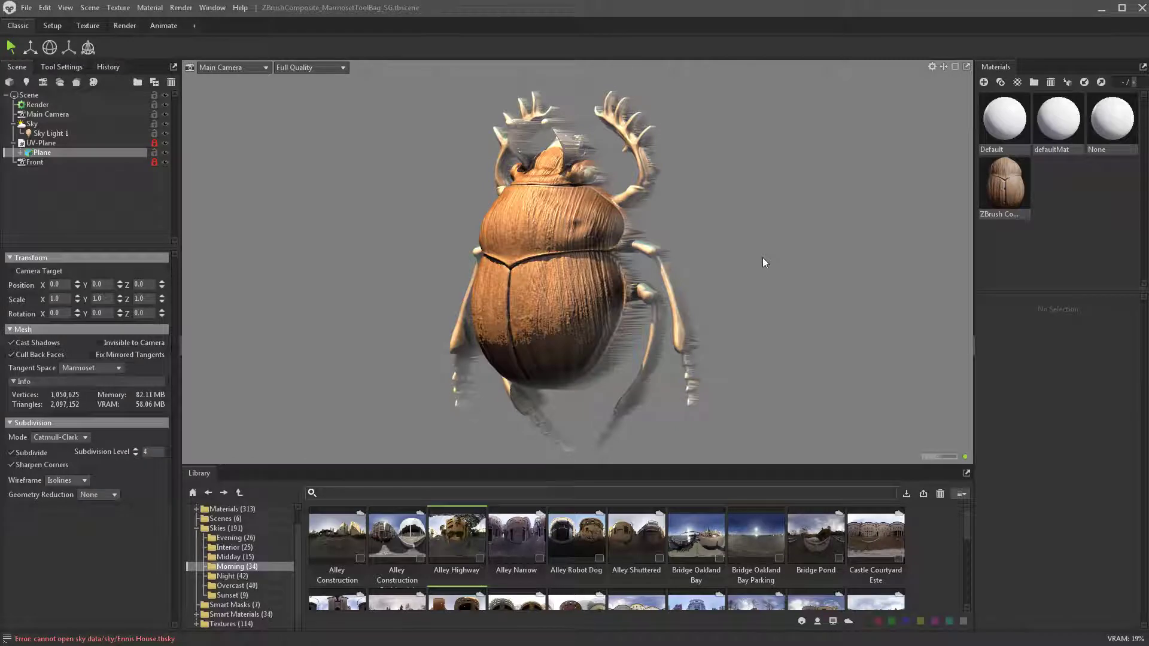
- Reset the main camera's Rotation X and Y to 0 and pan to centre the beetle
left_click(56, 115)
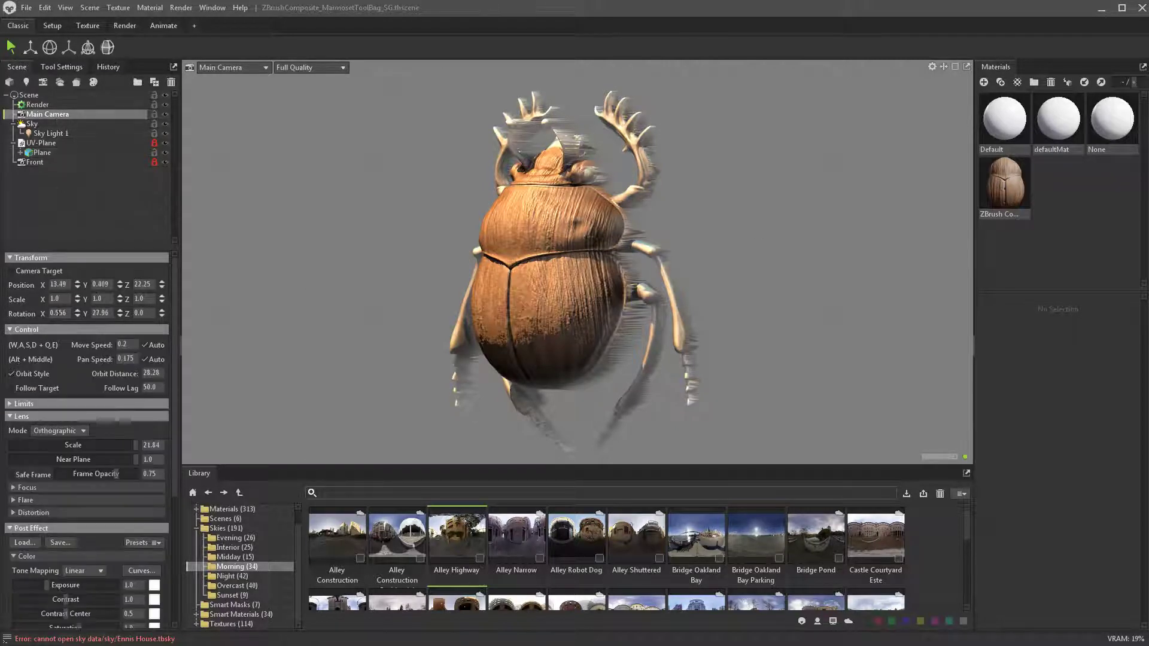
double_click(58, 313)
type("0")
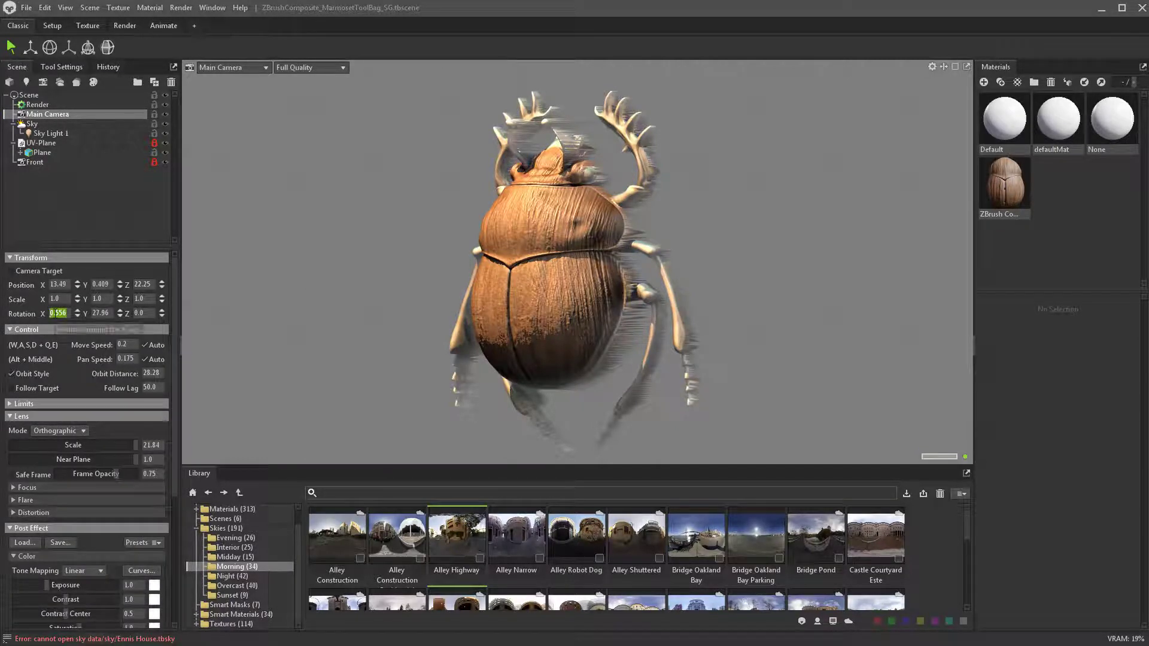
key("Return")
double_click(100, 313)
type("0")
key("Return")
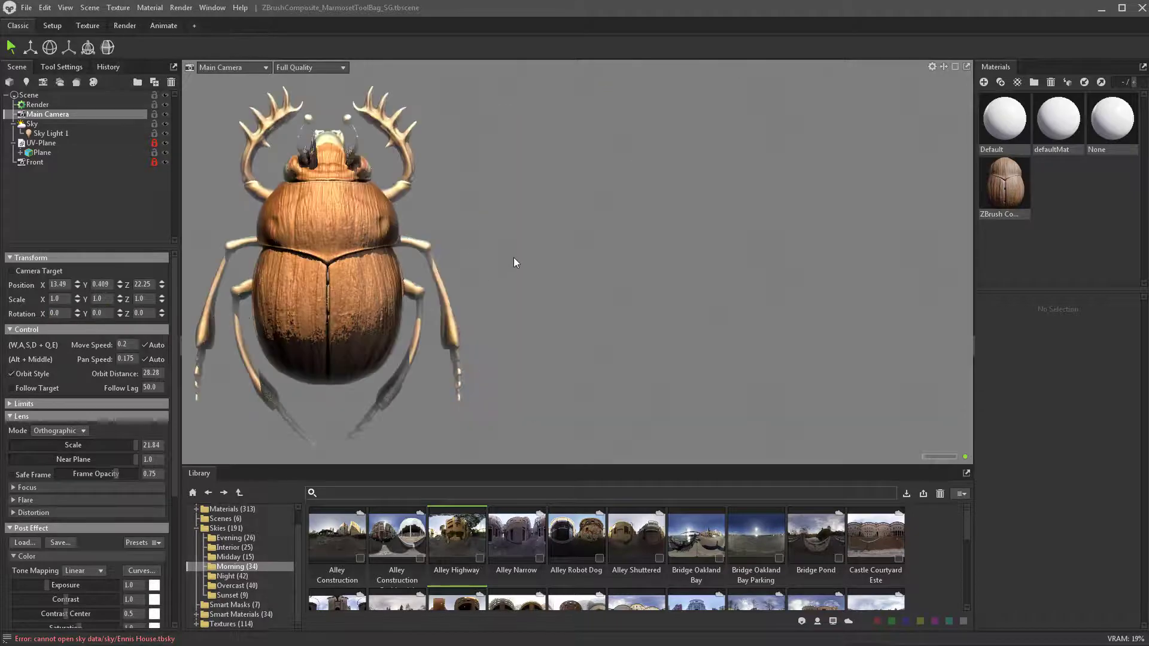
middle_click_drag(597, 233, 783, 231, "alt")
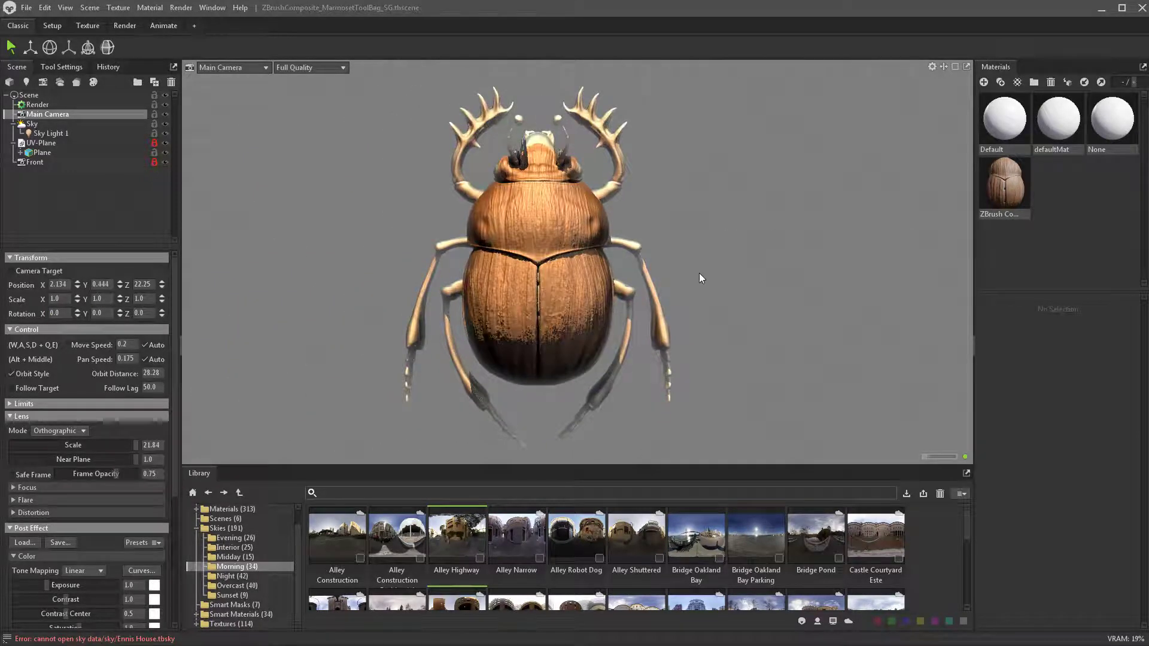
- Toggle Use Ray Tracing off and back on, then open the ZBrush Composite material
left_click(33, 106)
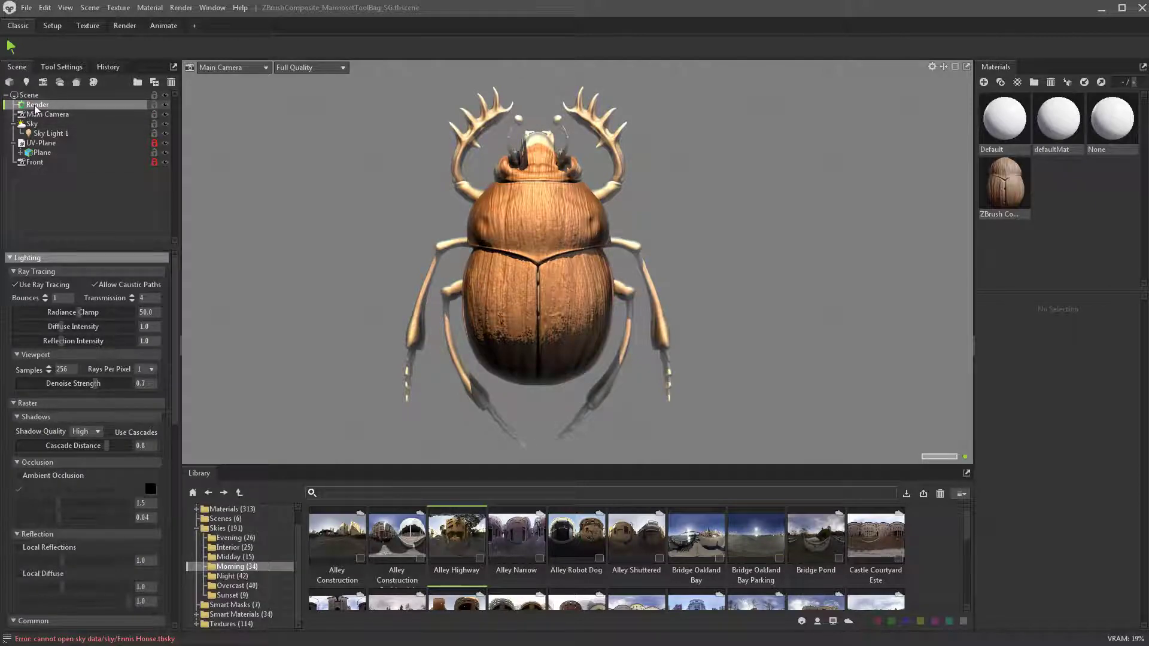
left_click(18, 285)
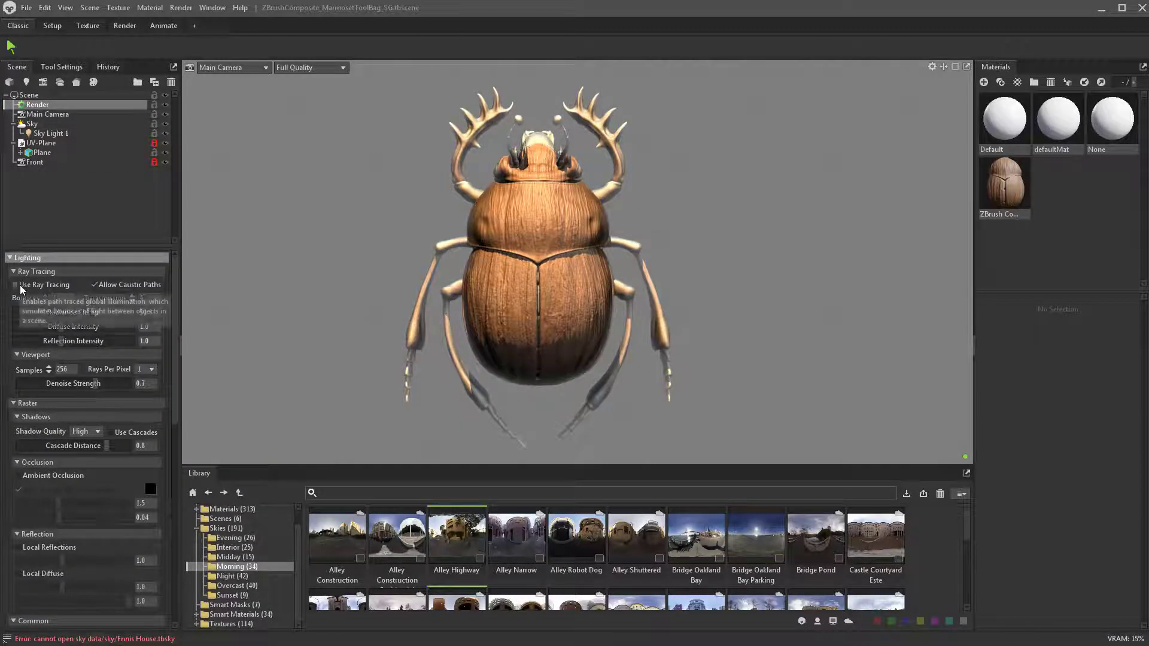
left_click(18, 286)
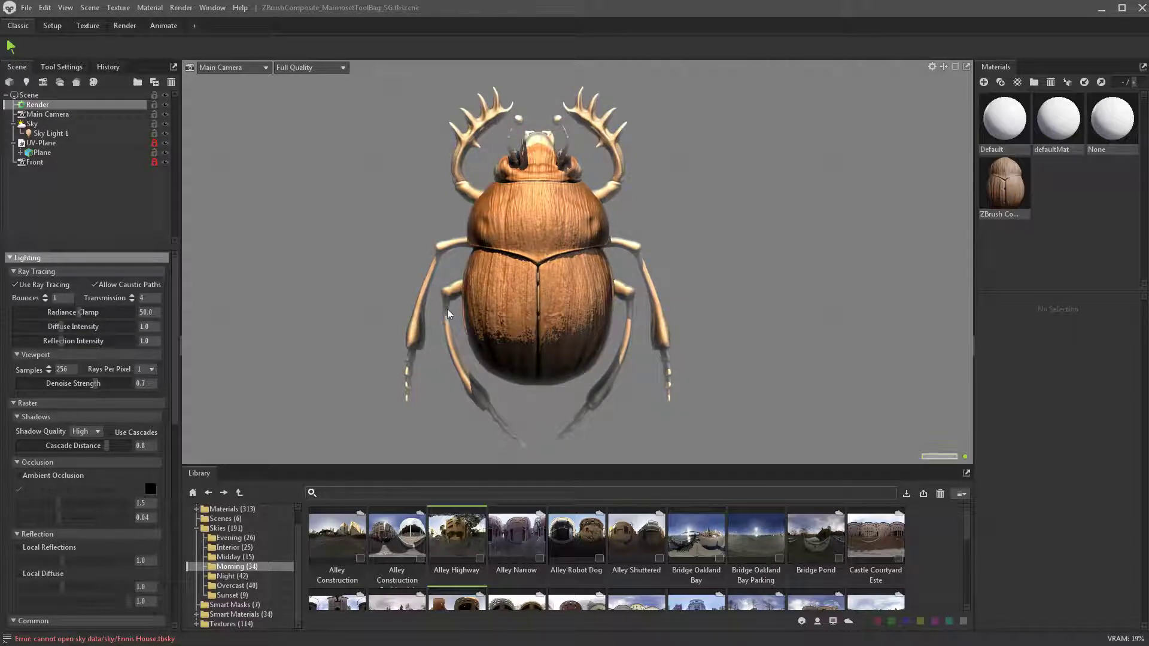
left_click_drag(1005, 186, 584, 229)
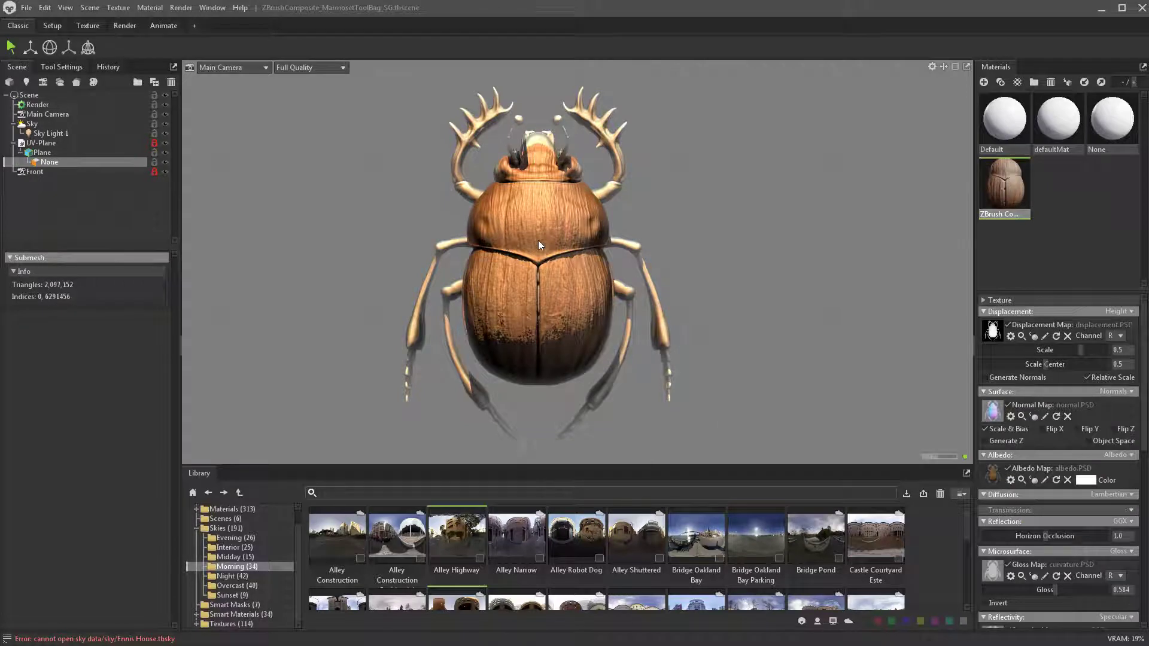
- Set the beetle material's emission colour to a fully saturated green
scroll(1107, 465, "down", 10)
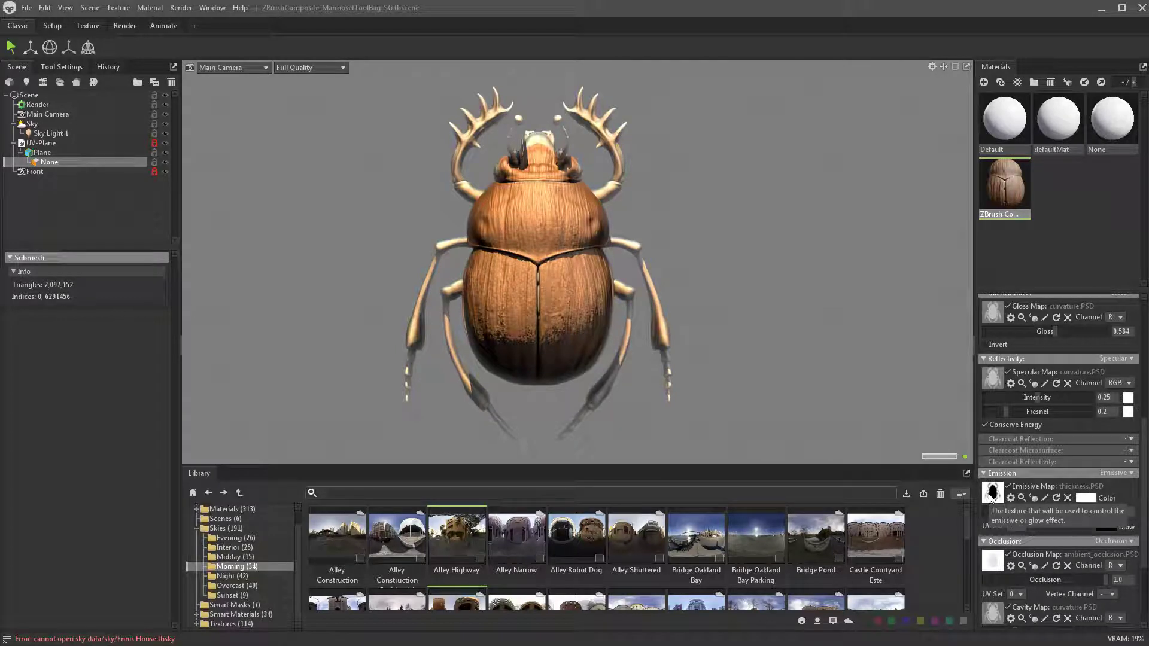
left_click(1091, 499)
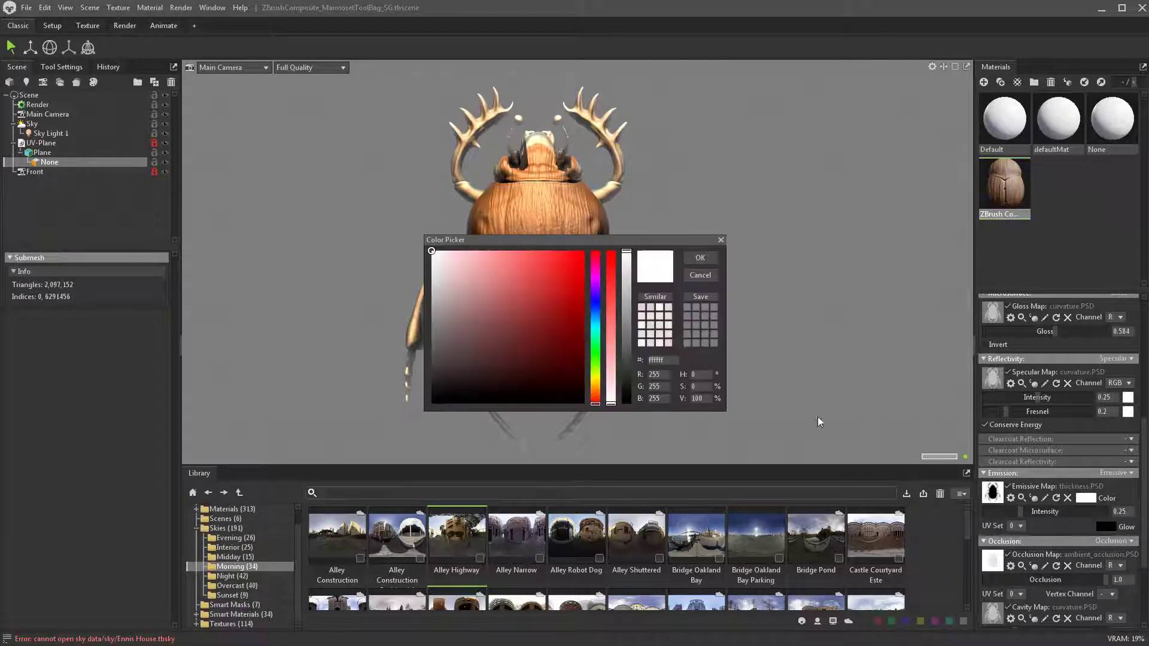
left_click(596, 349)
left_click(571, 250)
left_click(700, 258)
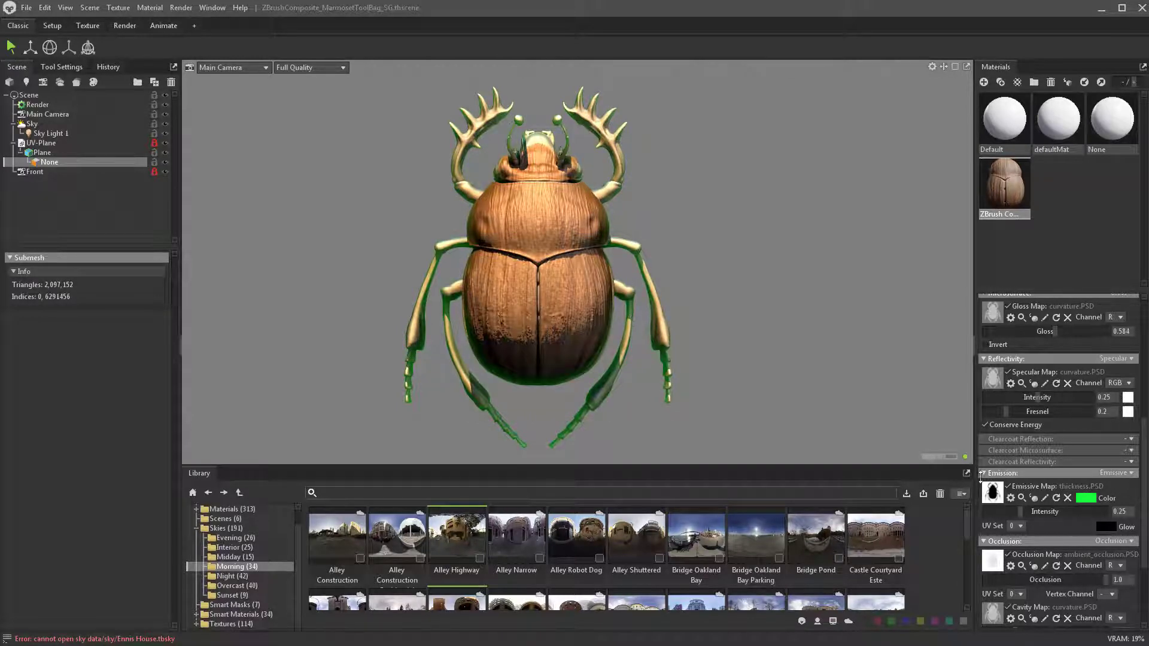
- Change the emission colour to a darker orange and turn off the emissive map
left_click(1087, 502)
left_click_drag(595, 369, 596, 396)
left_click_drag(569, 333, 570, 303)
left_click(699, 258)
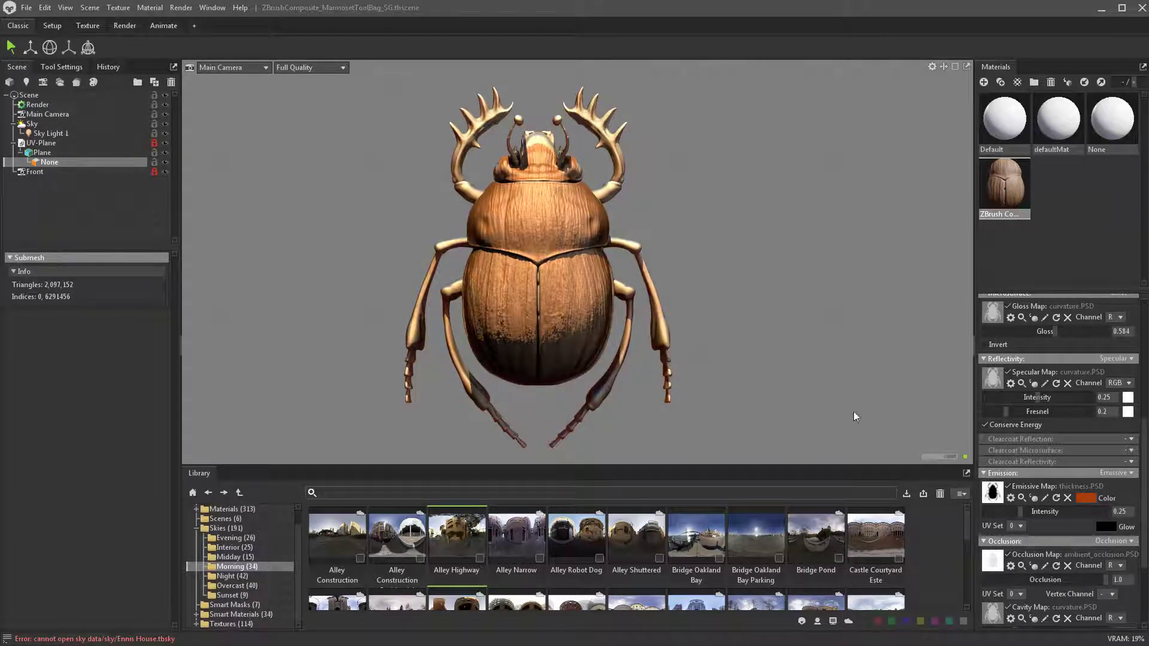
left_click(1008, 485)
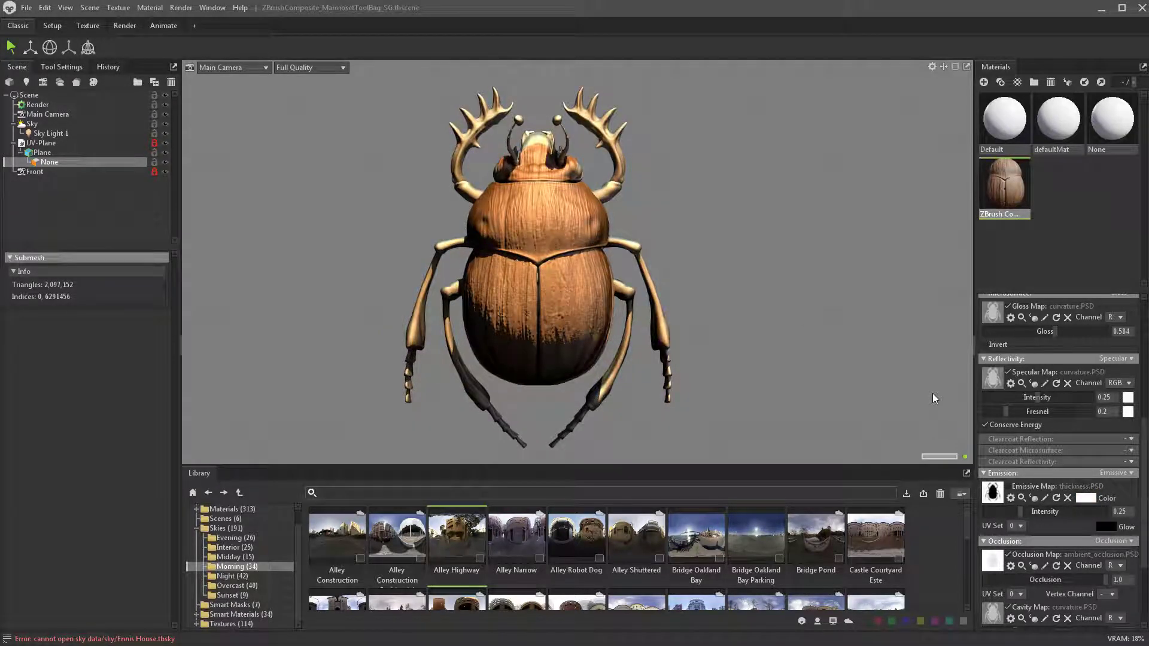
- Switch the beetle material's microsurface mode to Roughness
scroll(1059, 508, "down", 2)
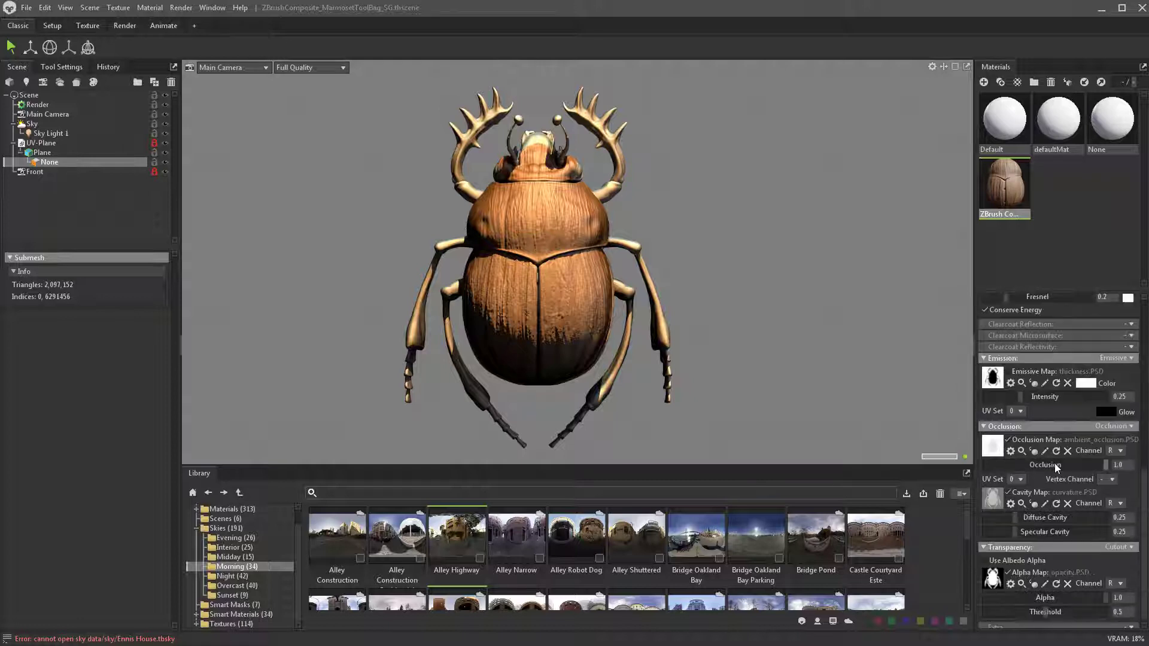
scroll(1058, 508, "up", 2)
scroll(1059, 509, "up", 3)
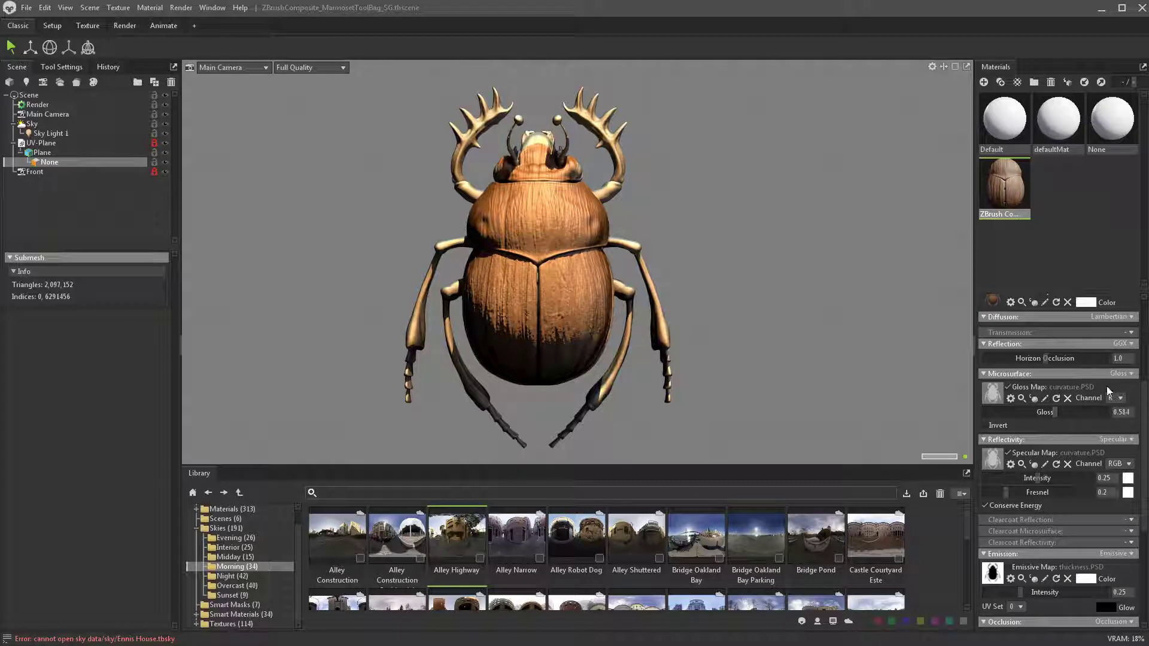
left_click(1118, 373)
left_click(1106, 411)
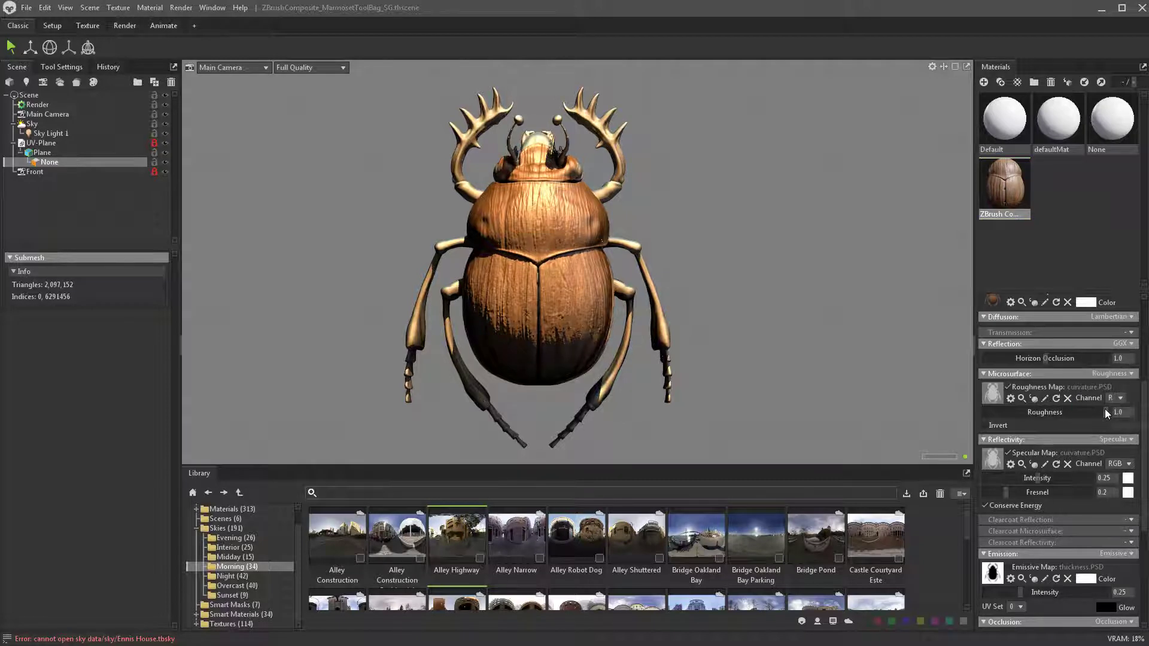
- Switch reflectivity to Metalness and lower metalness from 1.0 to 0.0
left_click(1117, 439)
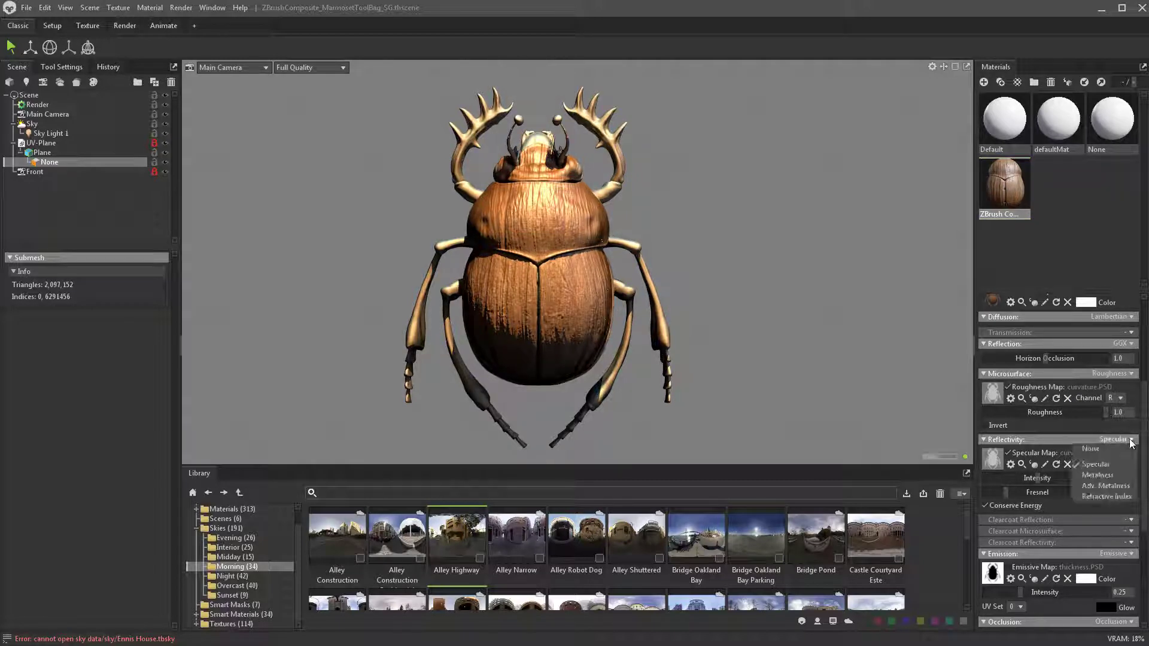
left_click(1102, 476)
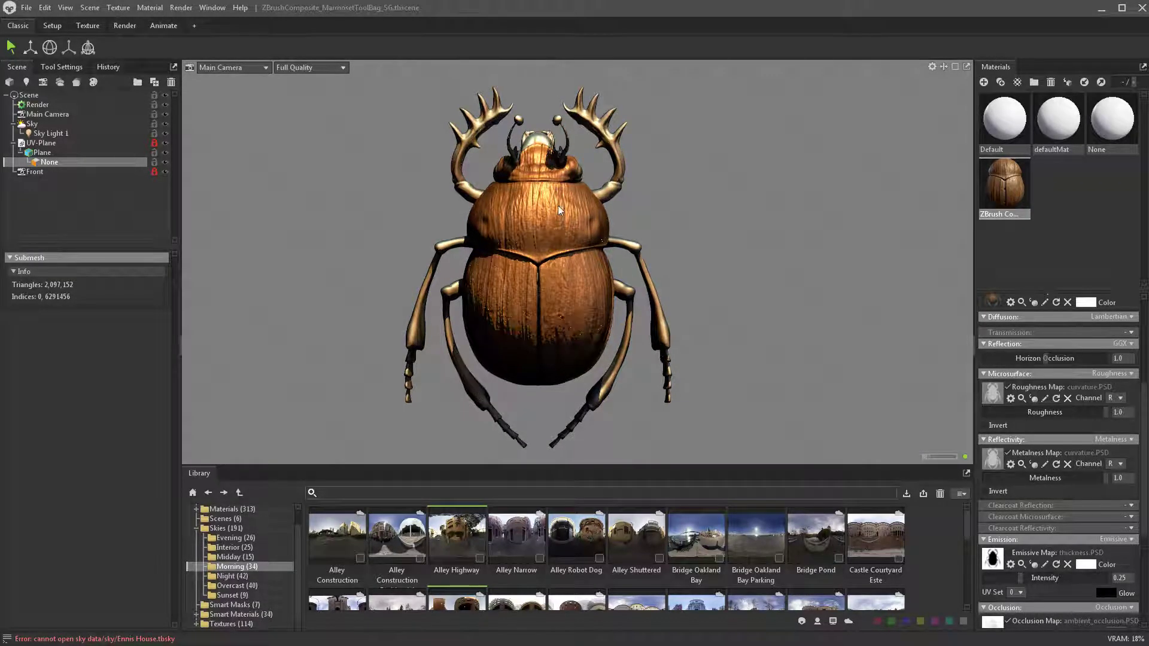
left_click_drag(1105, 477, 977, 478)
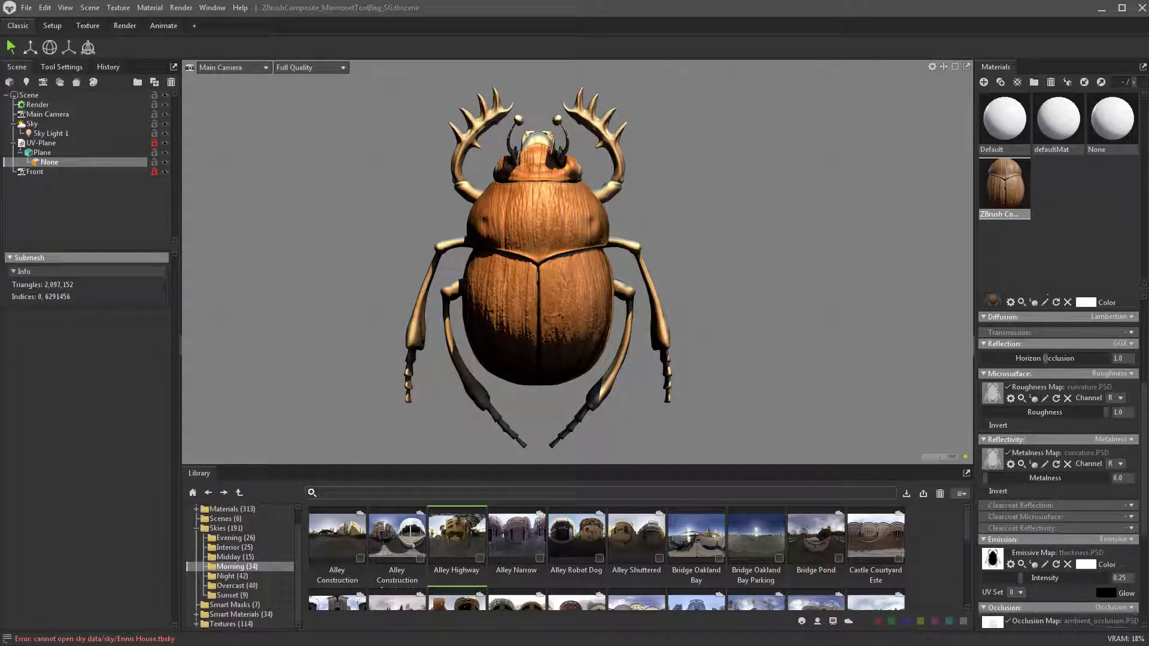
scroll(1090, 440, "up", 3)
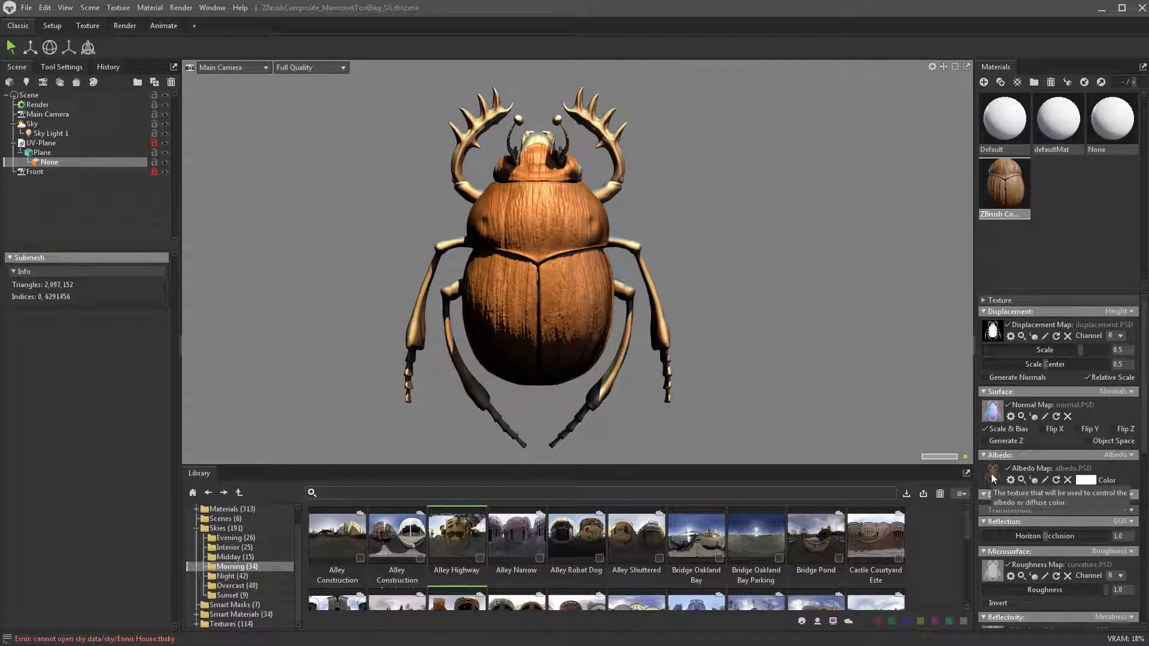
left_click(1045, 479)
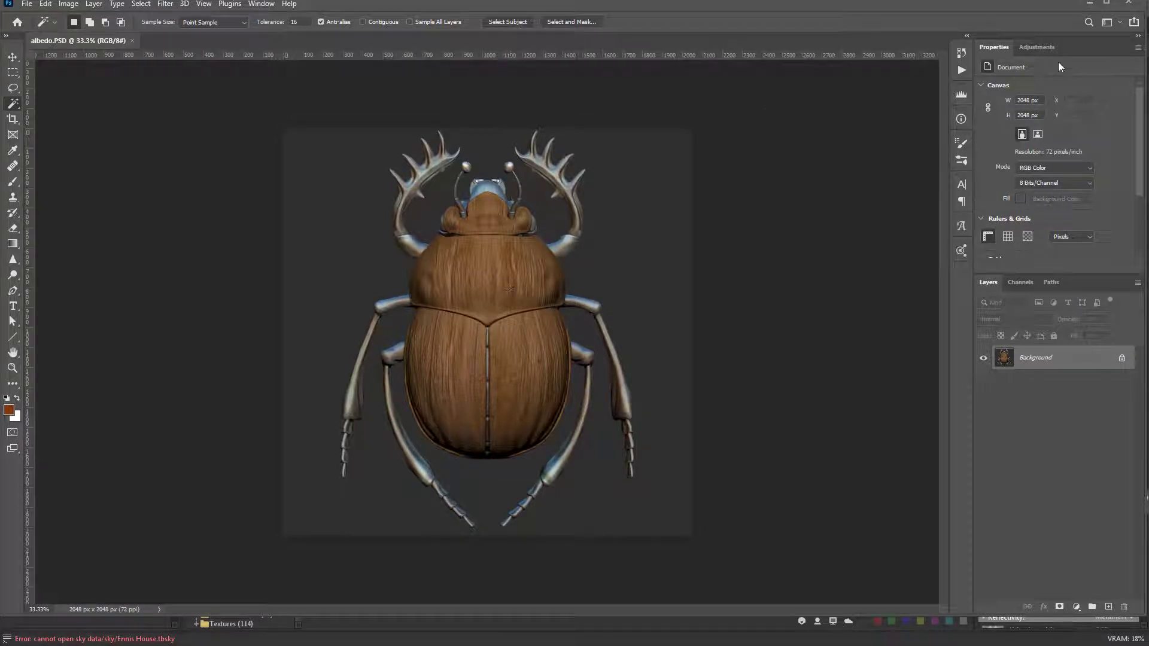
left_click(1089, 3)
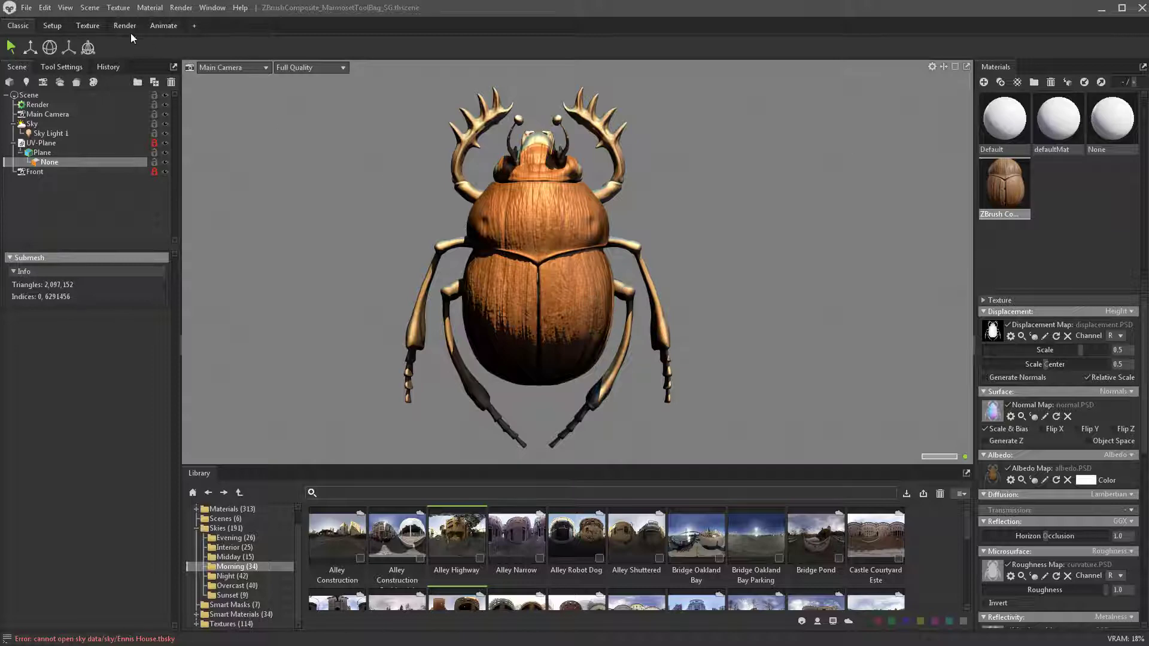
- Switch to the Texture workspace and back to Classic, then set Specular Cavity to 0.426
left_click(88, 24)
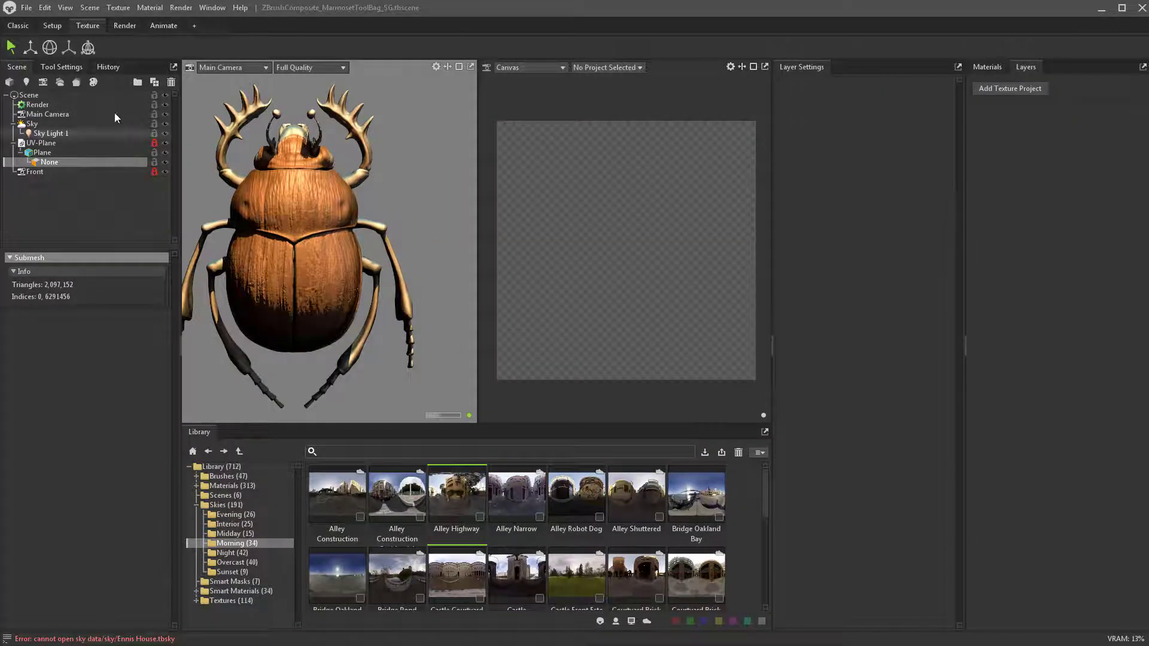
left_click(15, 28)
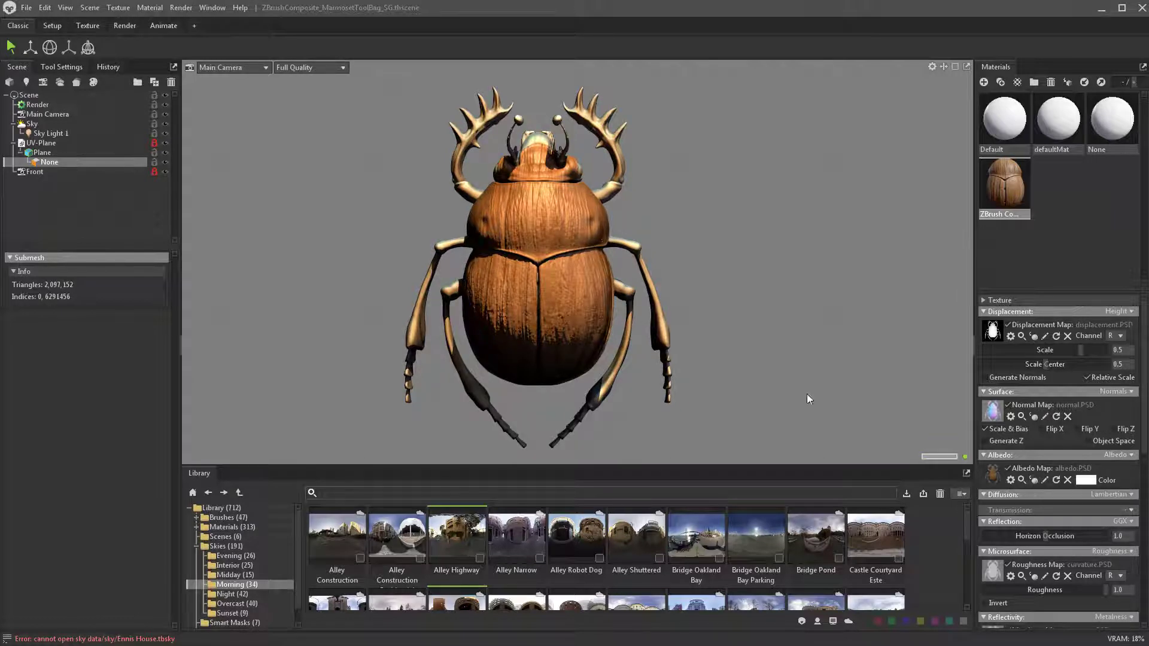
scroll(1104, 496, "down", 2)
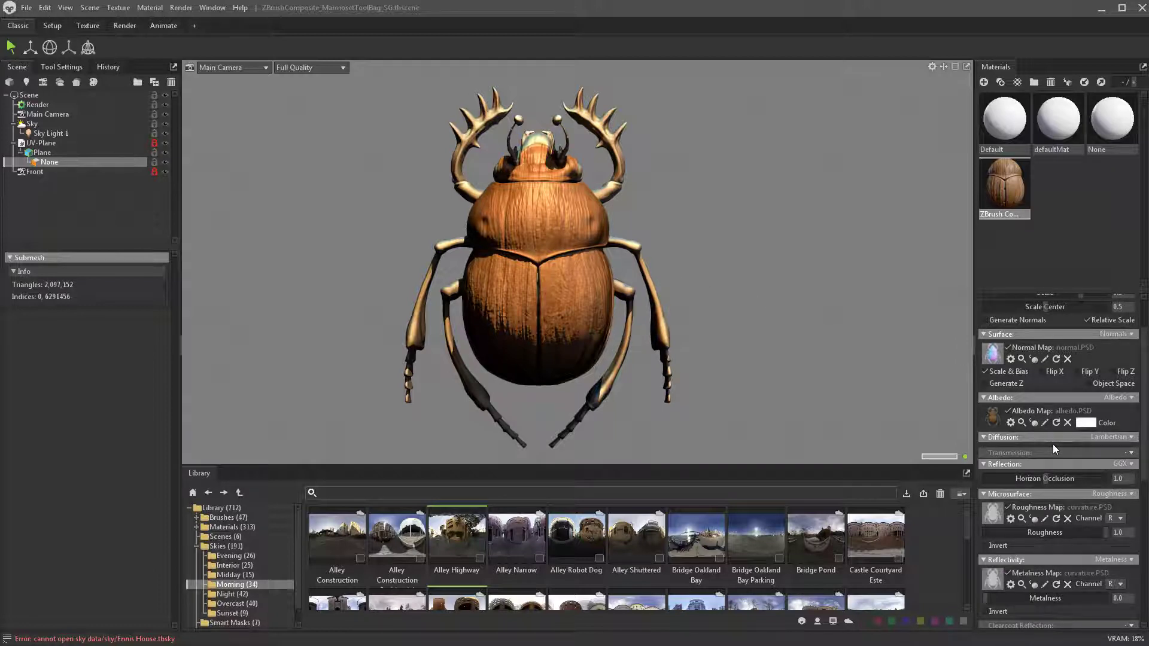
scroll(1053, 444, "down", 2)
left_click_drag(1102, 475, 1141, 484)
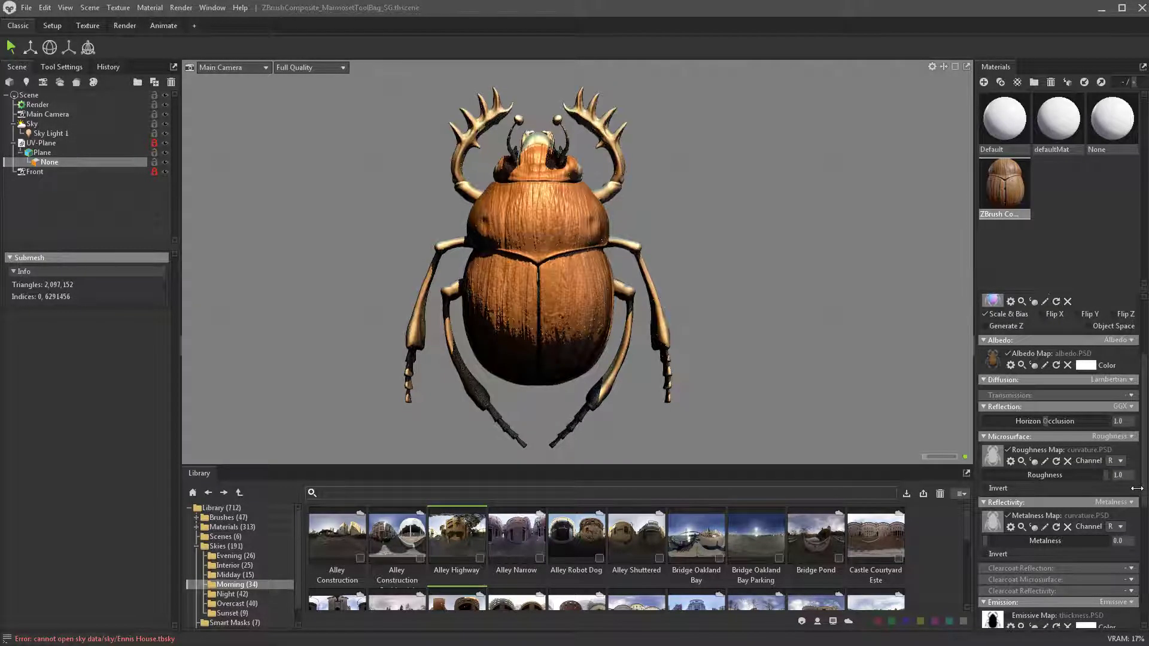
scroll(1116, 532, "down", 10)
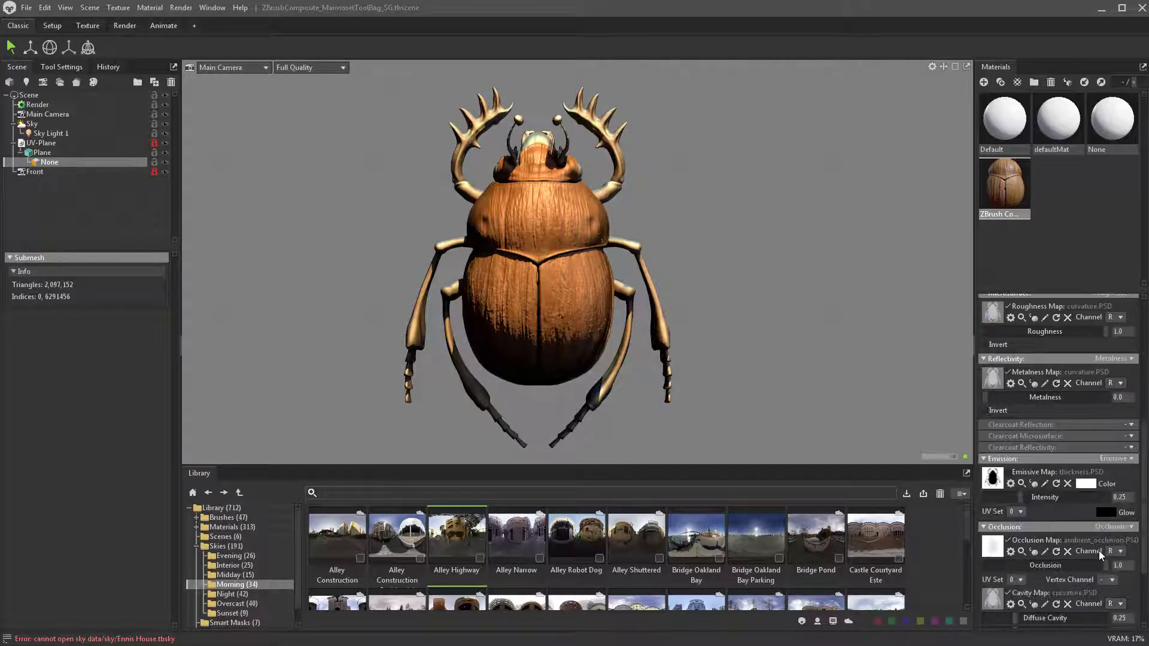
left_click_drag(1015, 528, 1035, 531)
scroll(1068, 526, "up", 10)
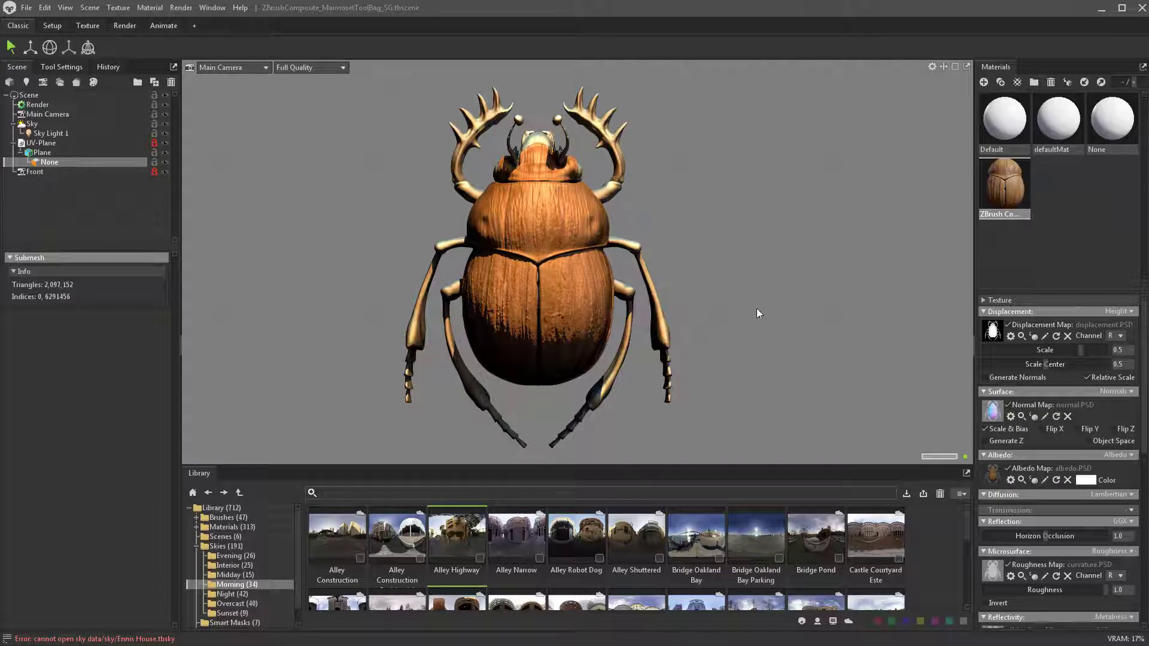
- On Main Camera, add strong sharpening, a bloom glow and a dark vignette
left_click(48, 114)
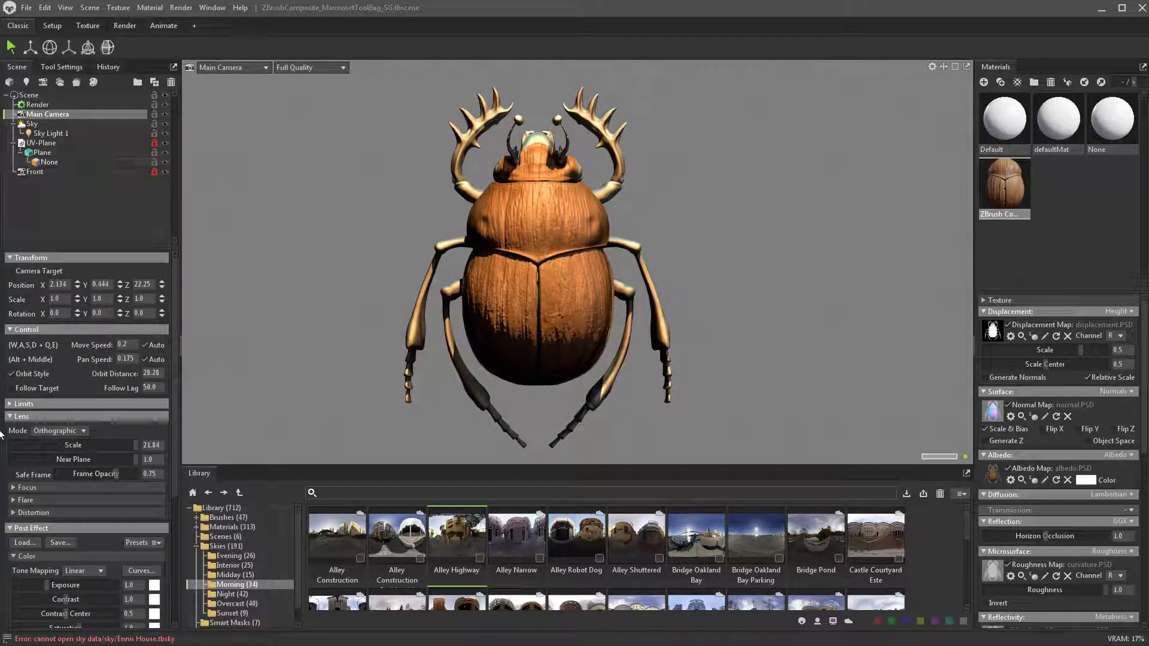
scroll(11, 419, "down", 3)
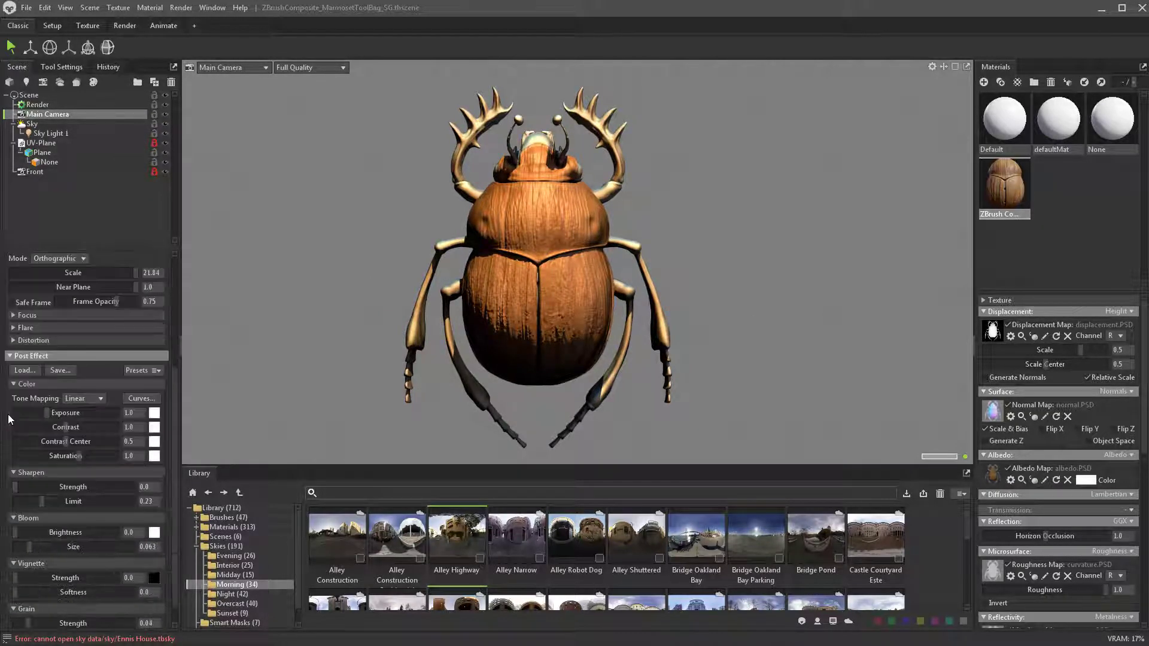
scroll(42, 427, "down", 1)
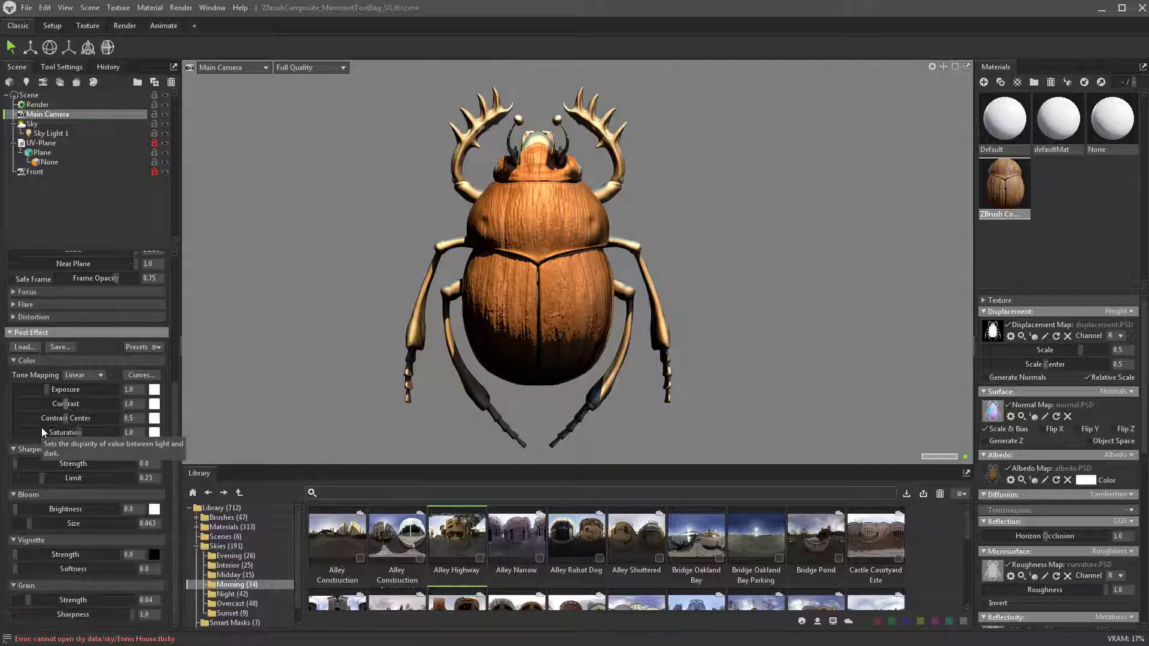
left_click_drag(16, 466, 44, 465)
left_click_drag(16, 509, 61, 509)
left_click_drag(15, 554, 81, 567)
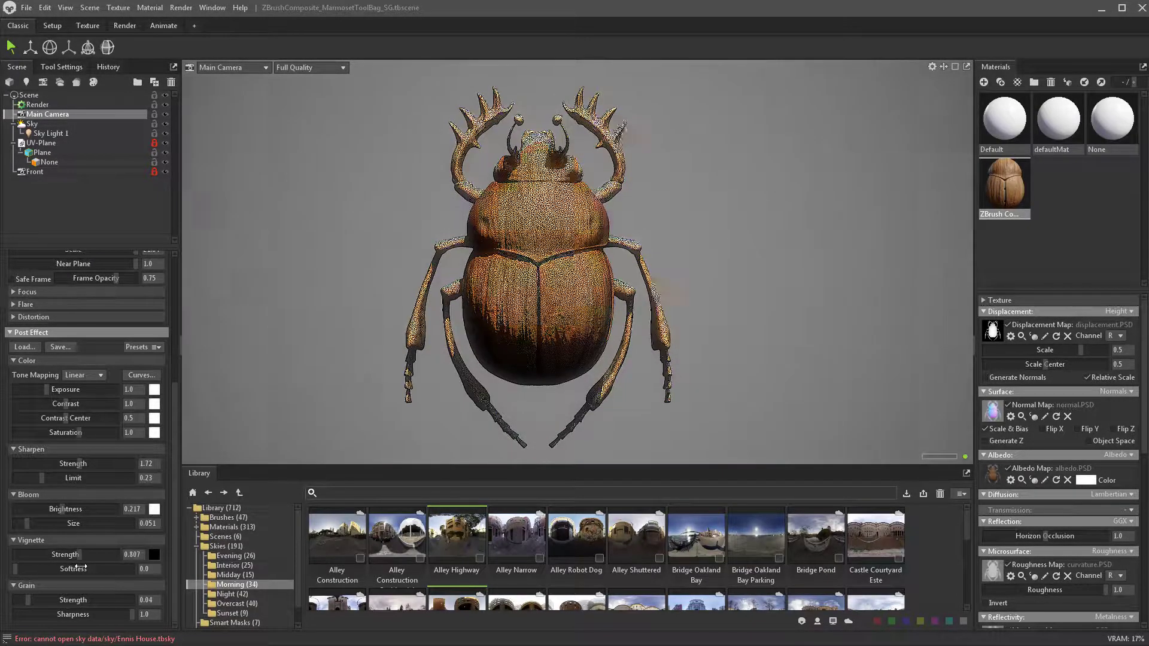
scroll(91, 505, "up", 2)
- Try the Burnt and black-and-white presets, then apply a warm orange preset with vignette
left_click(148, 406)
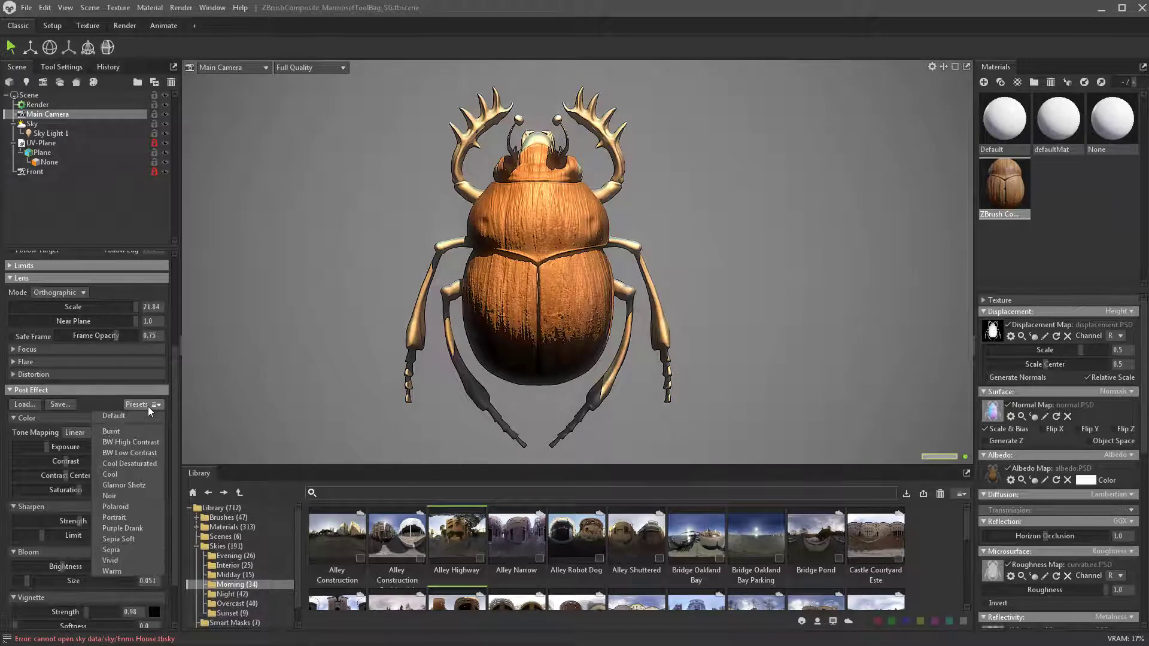
left_click(137, 431)
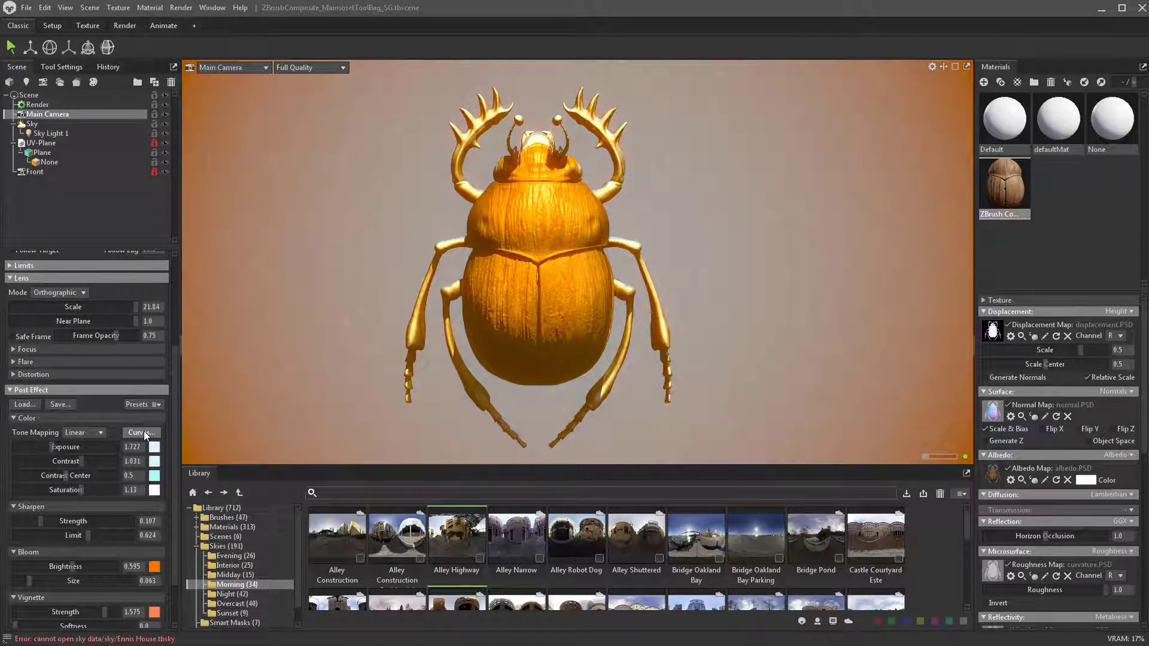
left_click(144, 432)
left_click(149, 428)
left_click(148, 406)
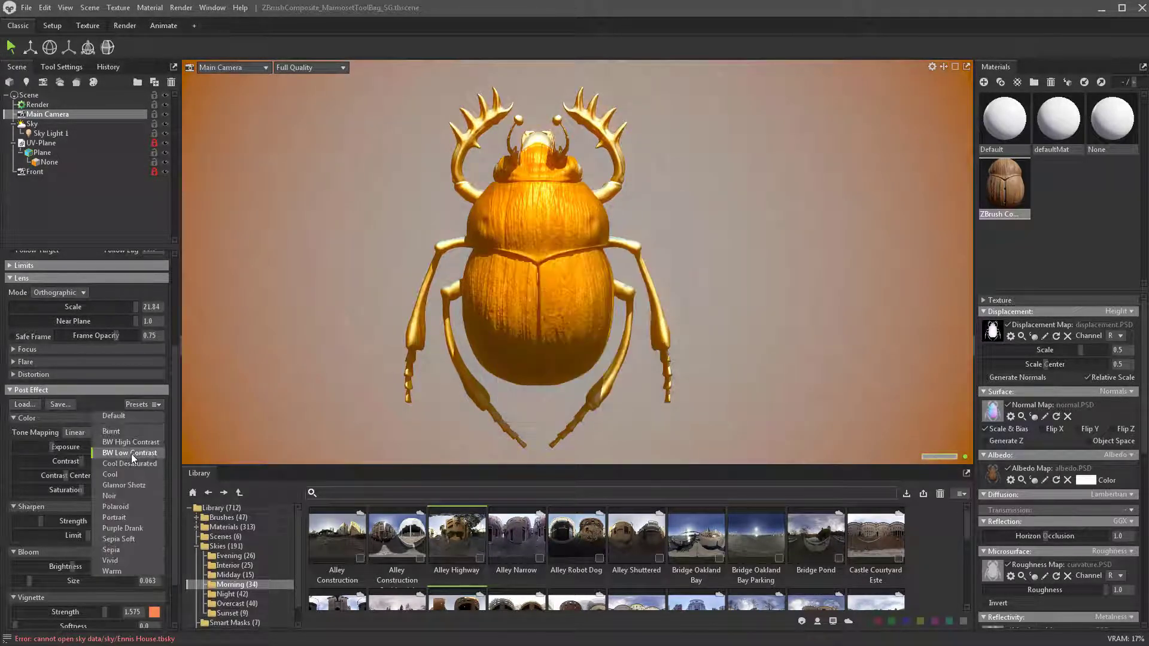
left_click(131, 453)
left_click(148, 405)
left_click(132, 484)
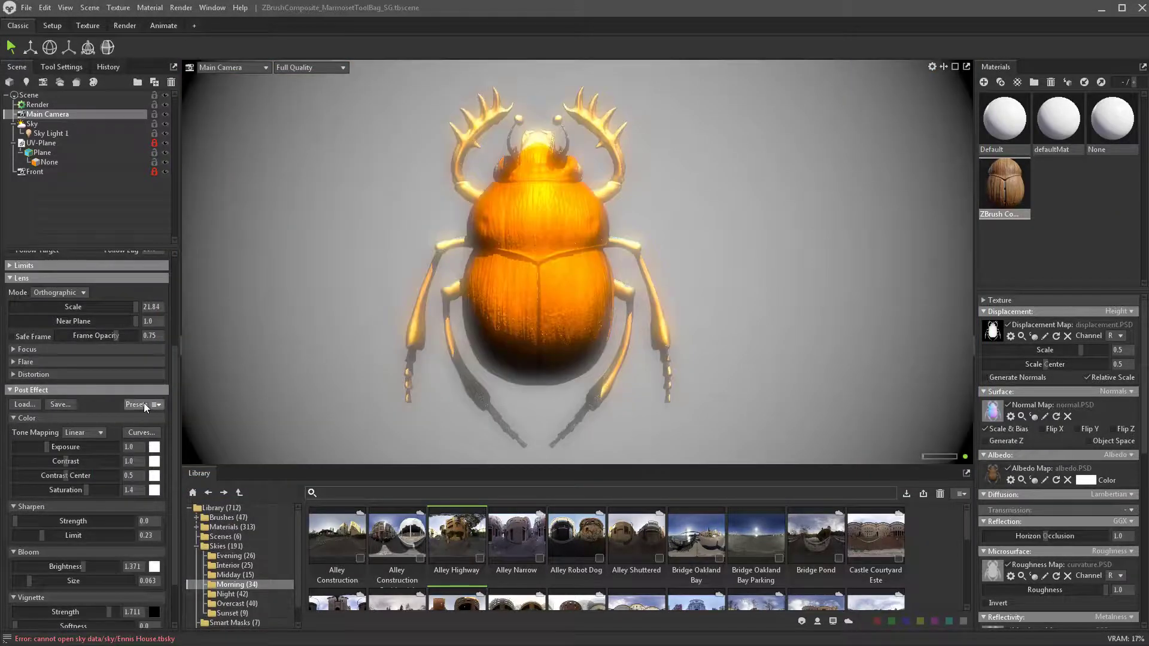
- Dim bloom brightness to 0.416 and tighten the bloom size
scroll(19, 500, "down", 2)
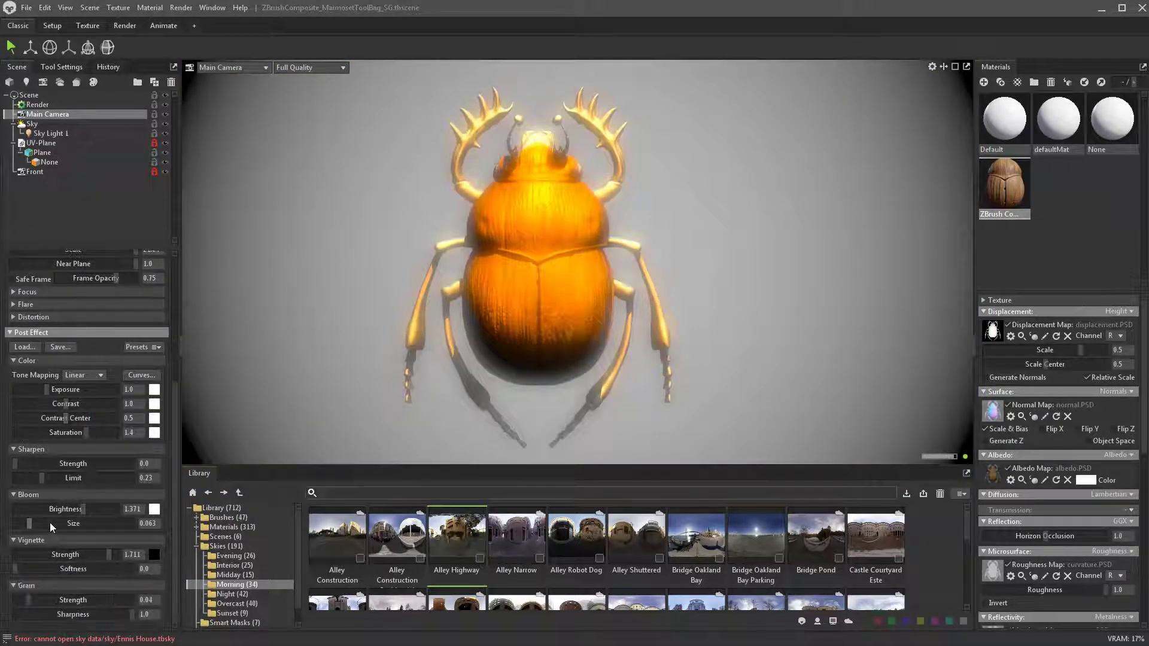
left_click_drag(82, 508, 19, 523)
left_click_drag(42, 477, 94, 477)
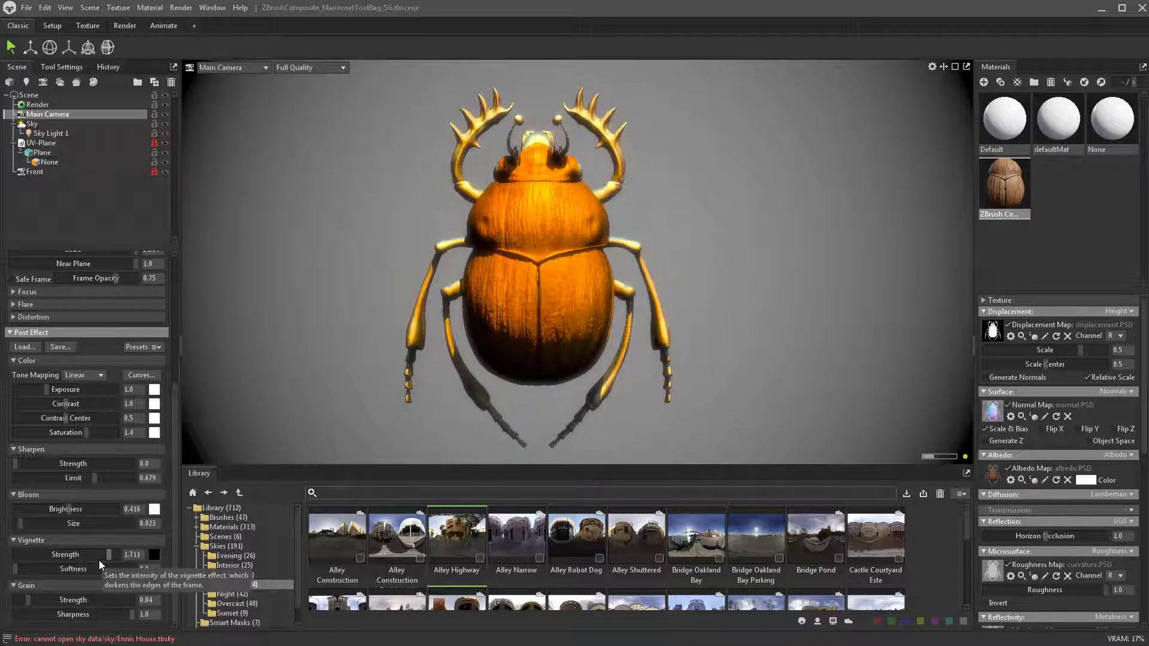
scroll(99, 561, "up", 5)
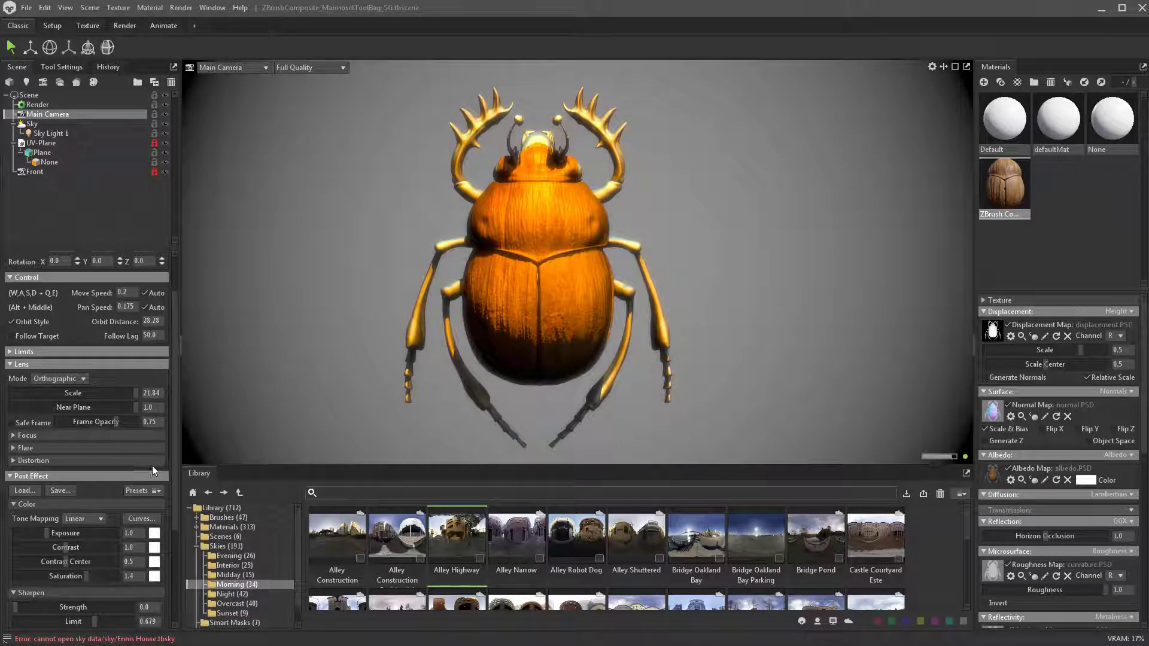
- In Render's Output settings, keep a 1920 × 1080 PNG image and enable Transparency
left_click(37, 105)
scroll(82, 559, "down", 3)
scroll(81, 559, "down", 8)
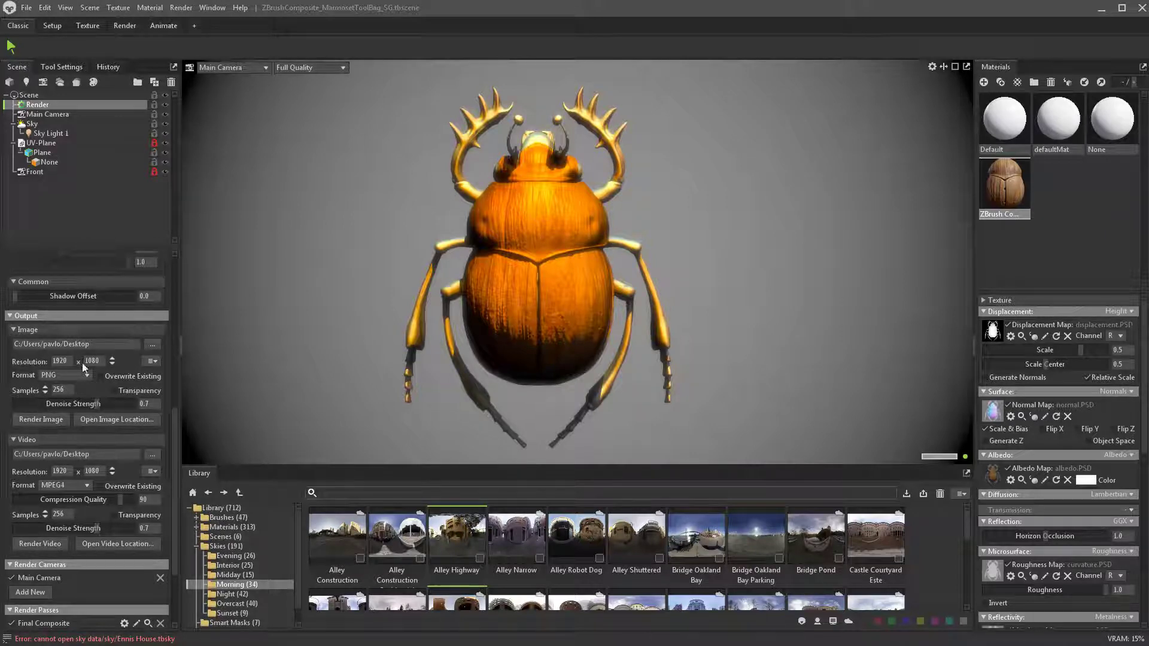
scroll(78, 377, "up", 12)
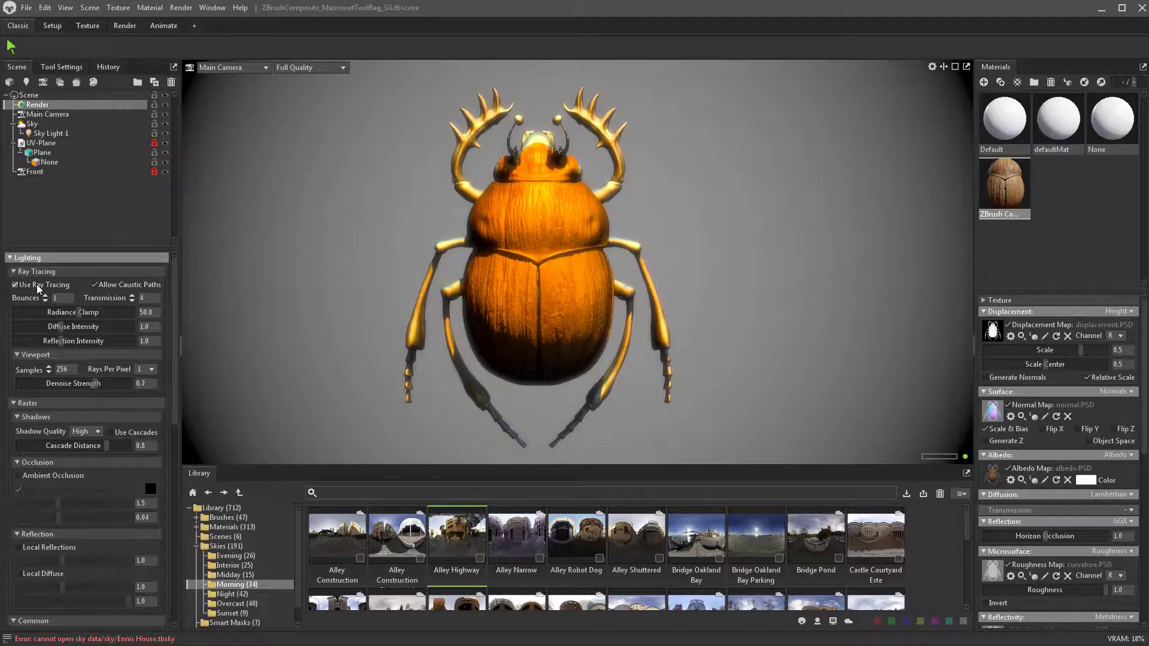
scroll(58, 392, "down", 7)
scroll(85, 417, "down", 5)
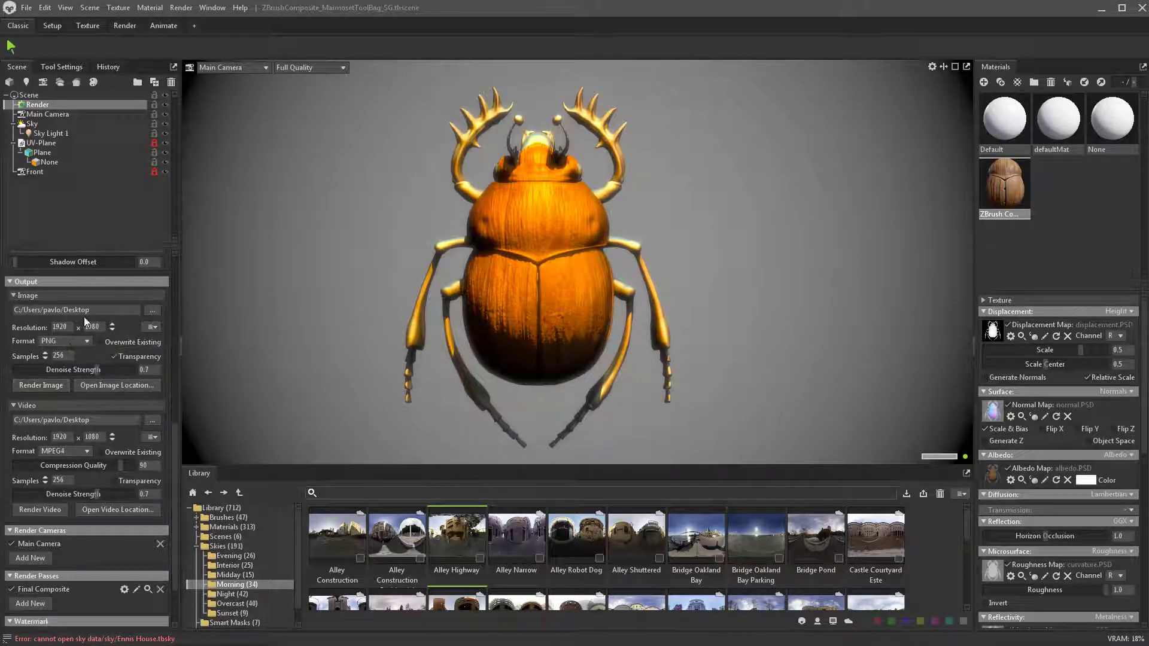
- Render tbrender_002.png, review it in XnView MP, then switch to the Texture workspace
left_click(42, 385)
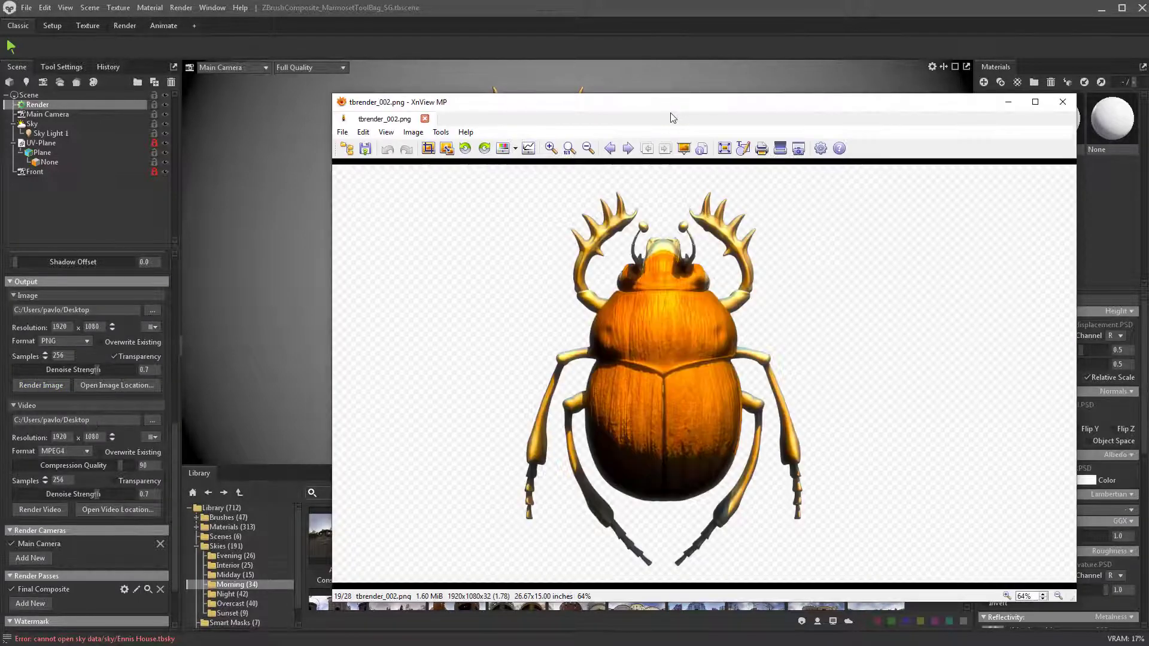
left_click_drag(672, 118, 572, 95)
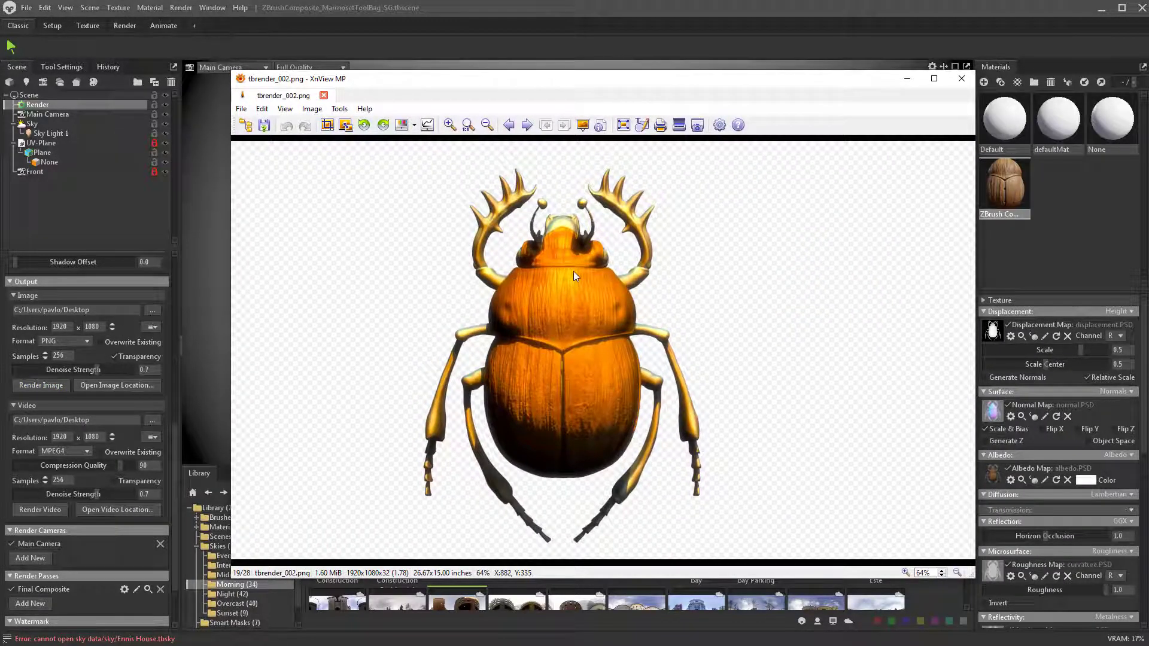
left_click_drag(789, 79, 1146, 102)
key("Escape")
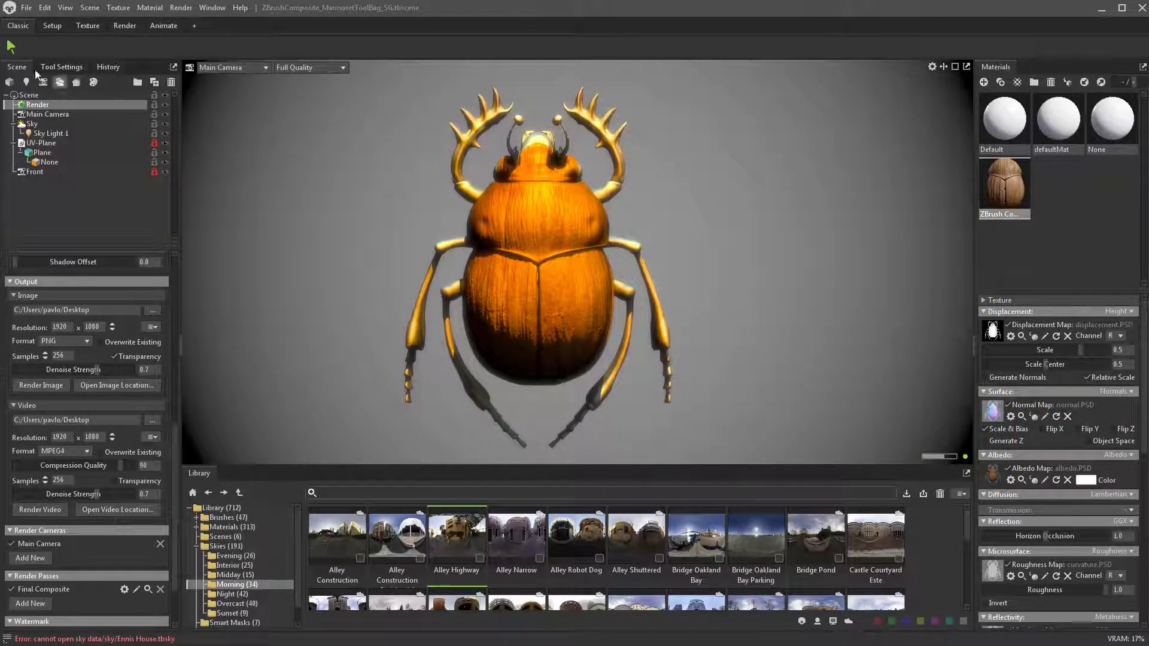
left_click(83, 26)
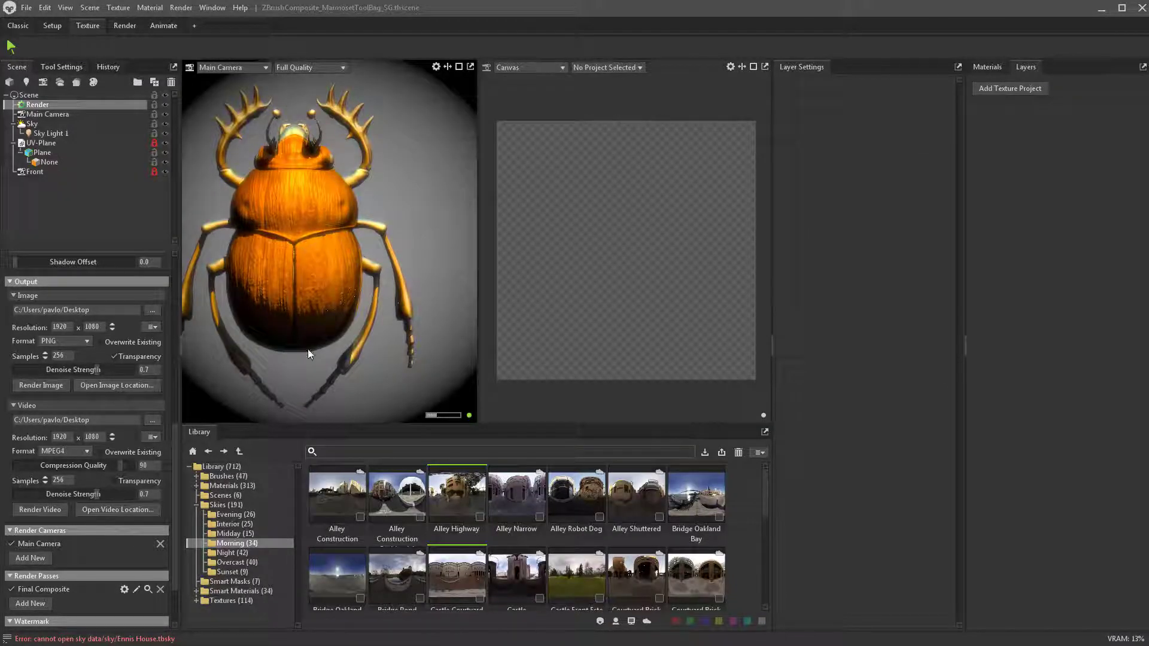